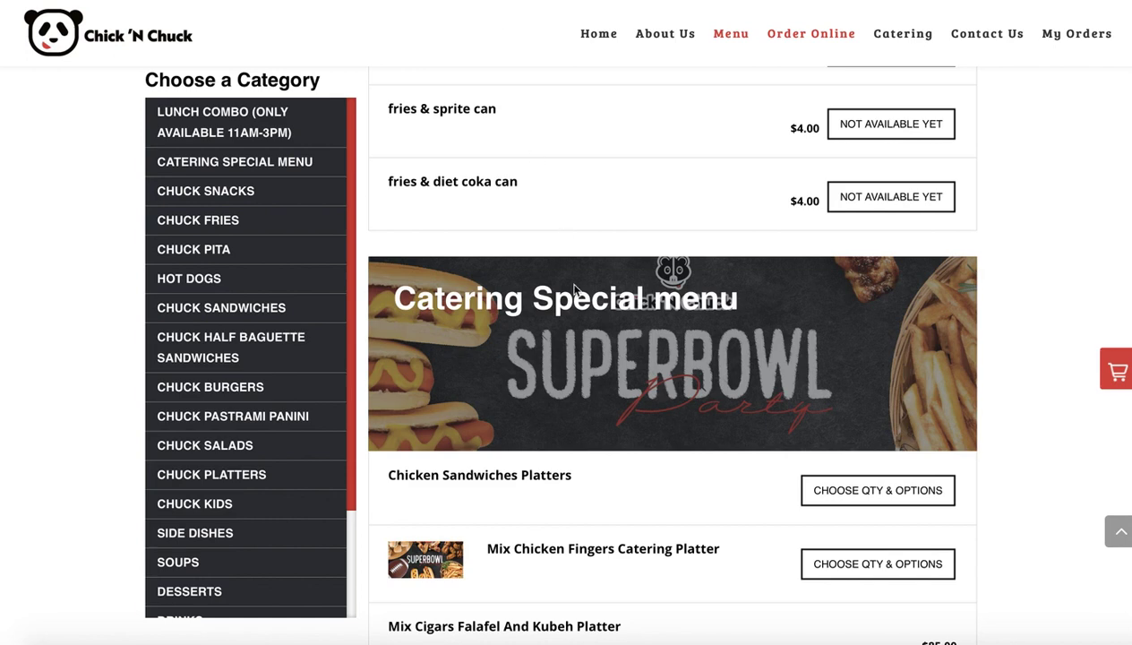
Scroll through the Chick 'N Chuck online ordering menu pages
{"action": "scroll", "coordinate": [574, 289], "scroll_direction": "up", "scroll_amount": 8}
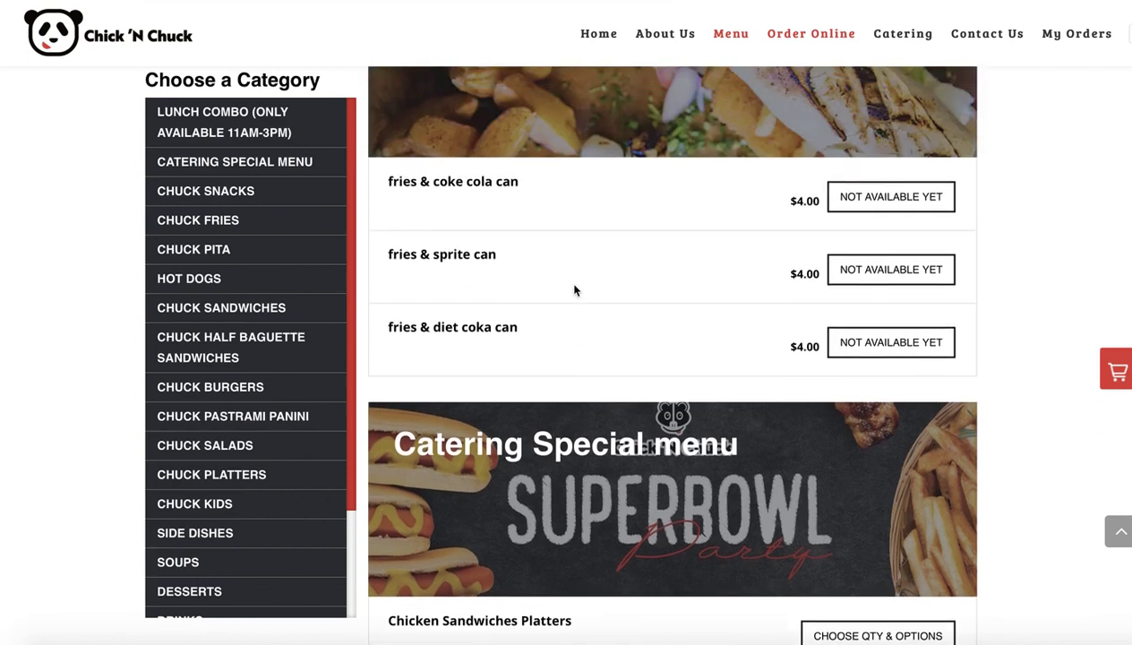
{"action": "scroll", "coordinate": [574, 288], "scroll_direction": "up", "scroll_amount": 5}
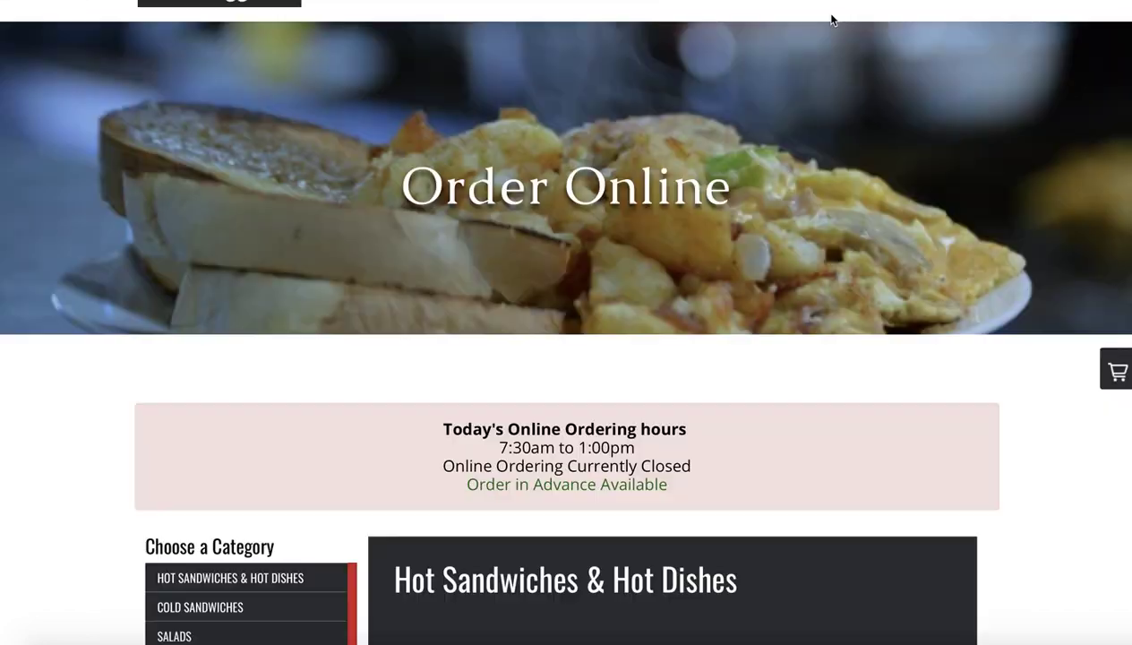
{"action": "scroll", "coordinate": [593, 347], "scroll_direction": "down", "scroll_amount": 10}
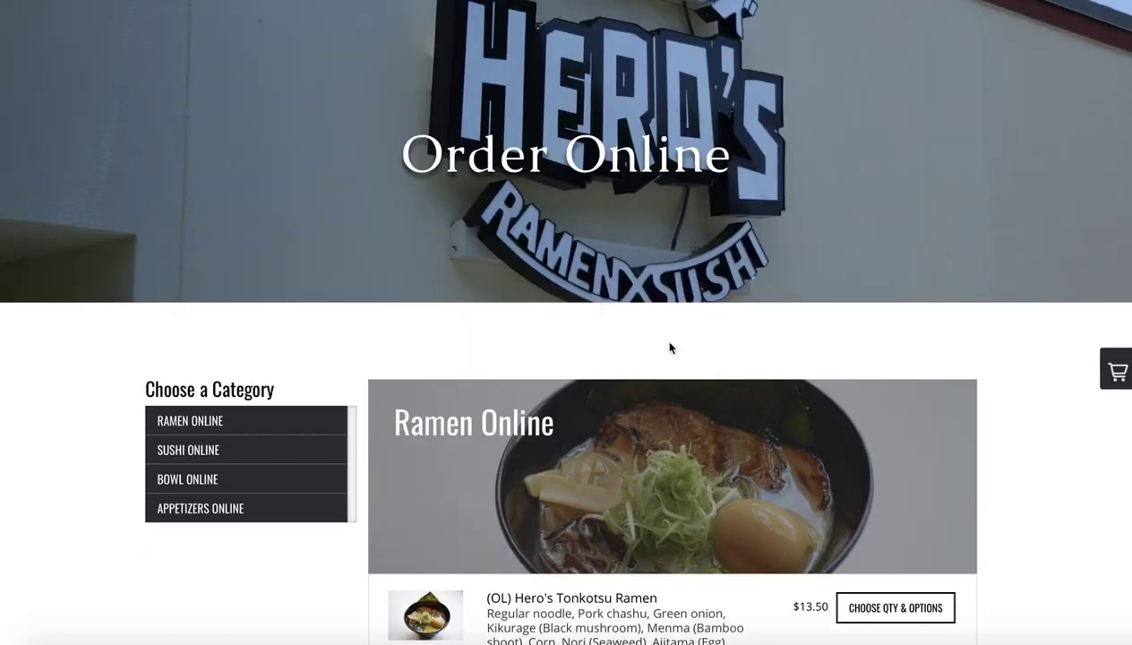
{"action": "scroll", "coordinate": [670, 347], "scroll_direction": "down", "scroll_amount": 8}
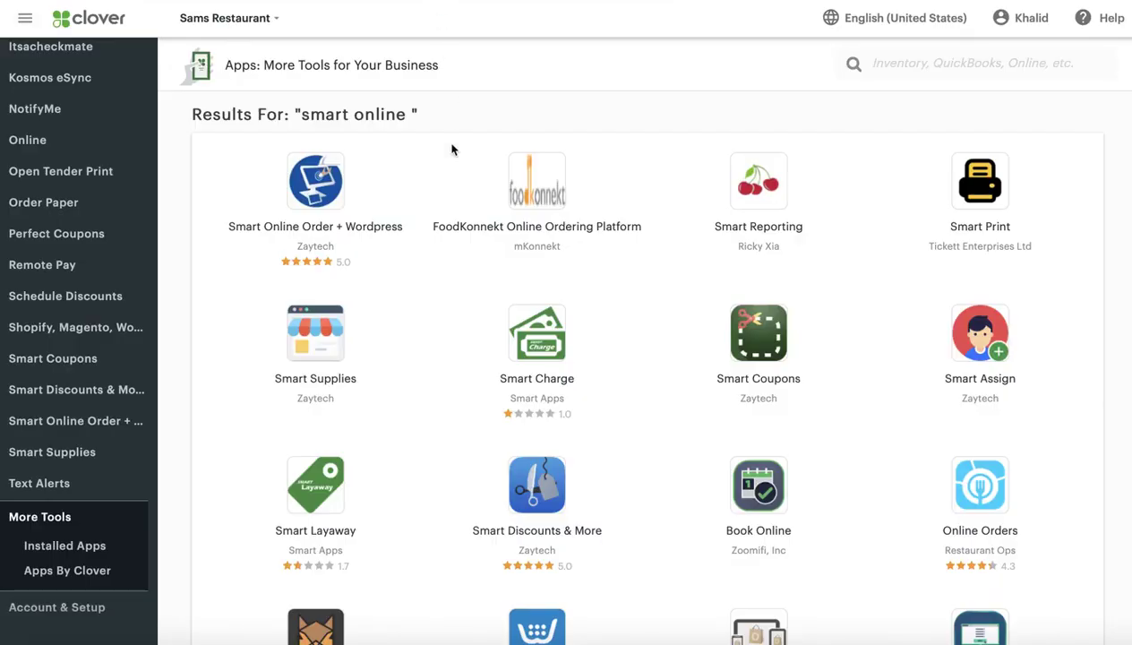
Open the Smart Online Order + Wordpress app page and check the account's business list
{"action": "left_click", "coordinate": [331, 201]}
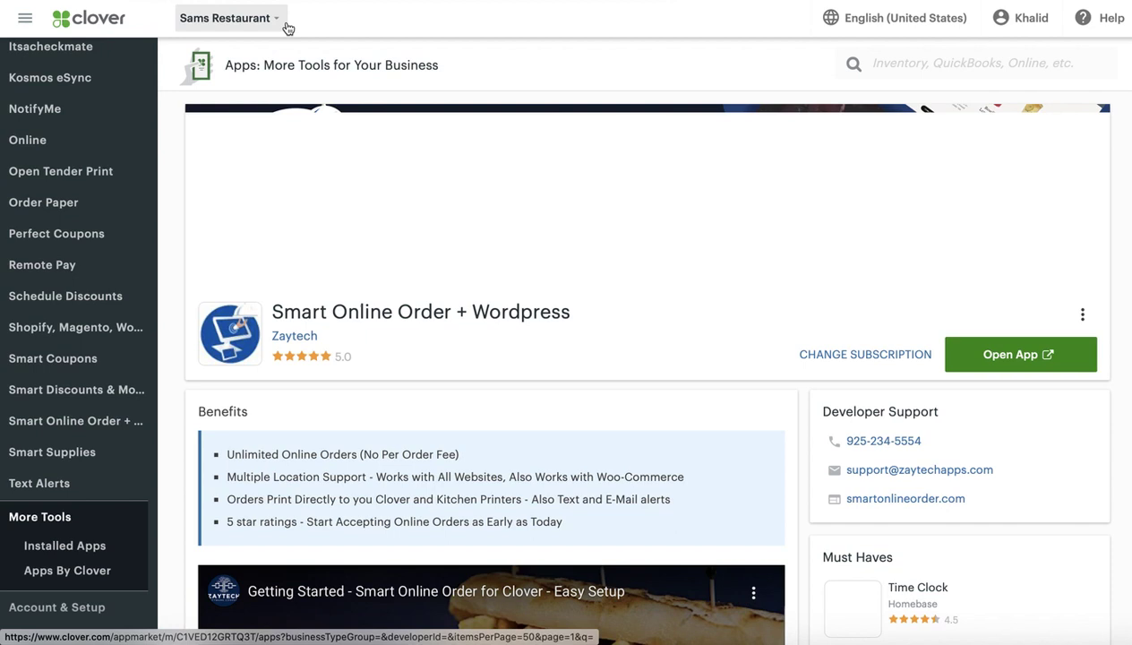
{"action": "left_click", "coordinate": [276, 18]}
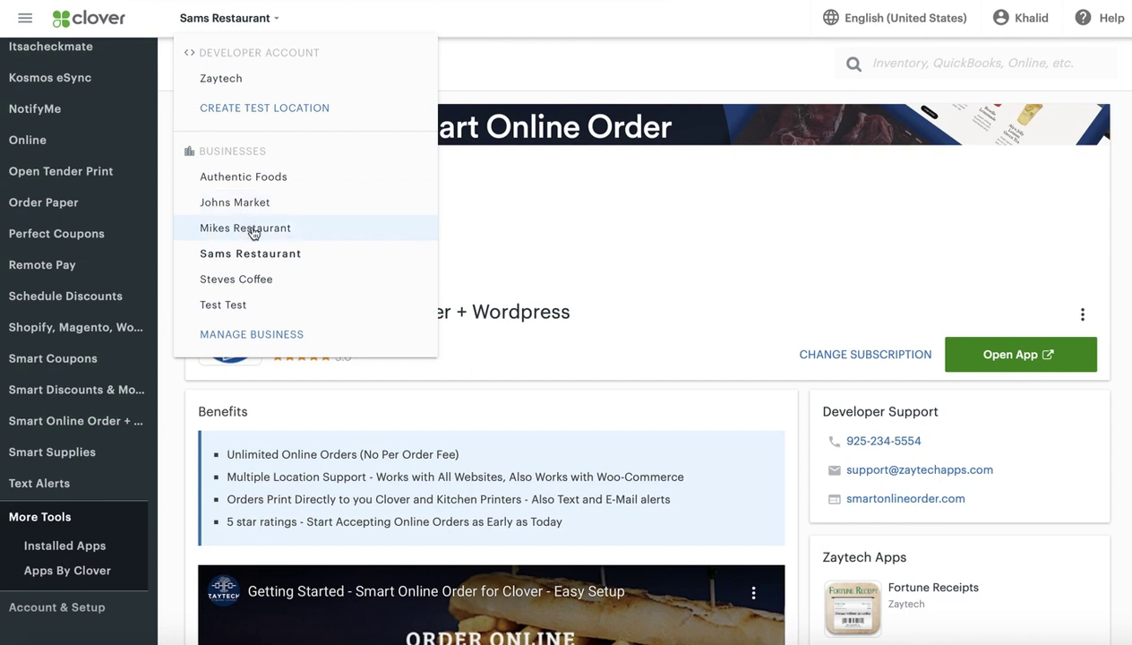
{"action": "left_click", "coordinate": [503, 263]}
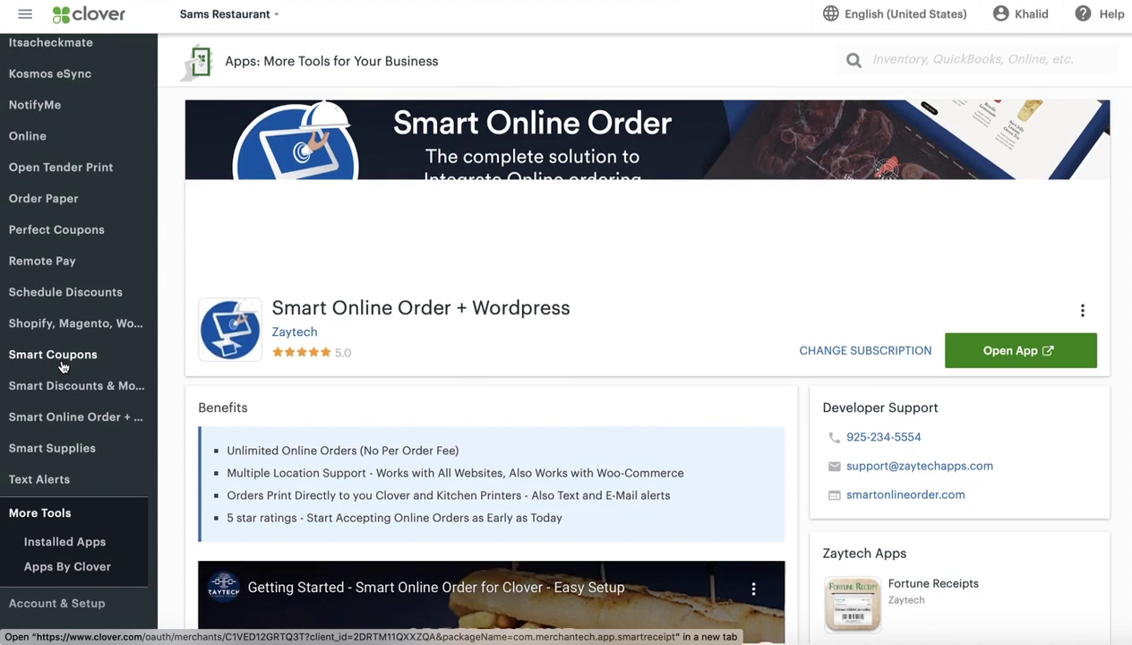
Scroll the sidebar up and go to the Inventory items list
{"action": "scroll", "coordinate": [63, 376], "scroll_direction": "up", "scroll_amount": 3}
{"action": "scroll", "coordinate": [54, 268], "scroll_direction": "up", "scroll_amount": 3}
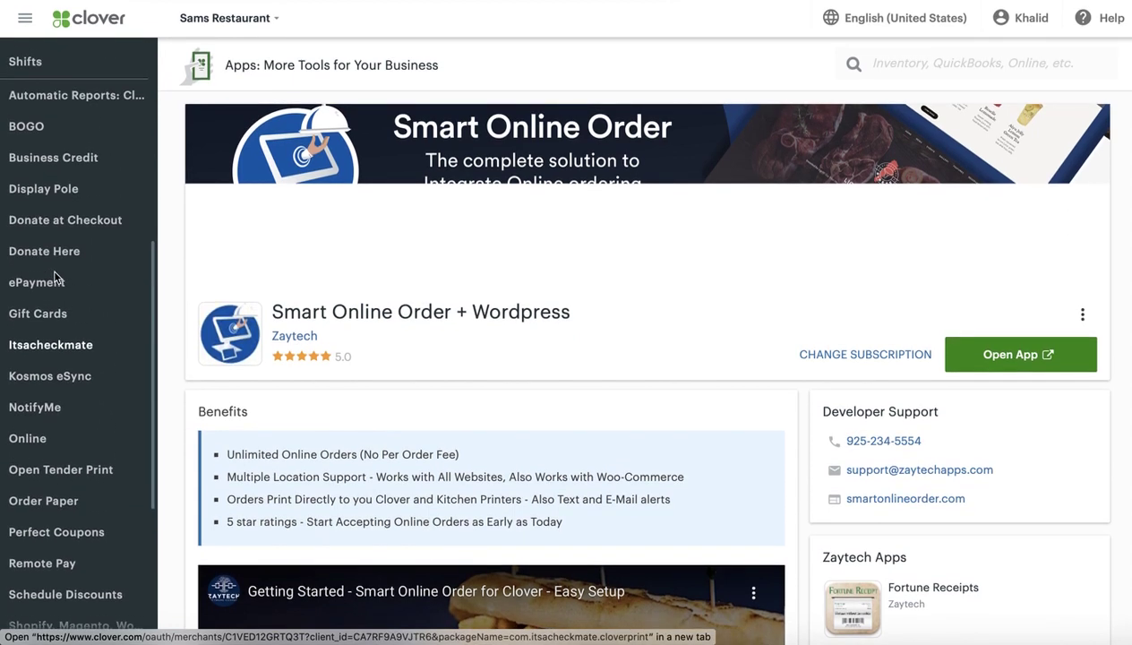
{"action": "scroll", "coordinate": [44, 206], "scroll_direction": "up", "scroll_amount": 2}
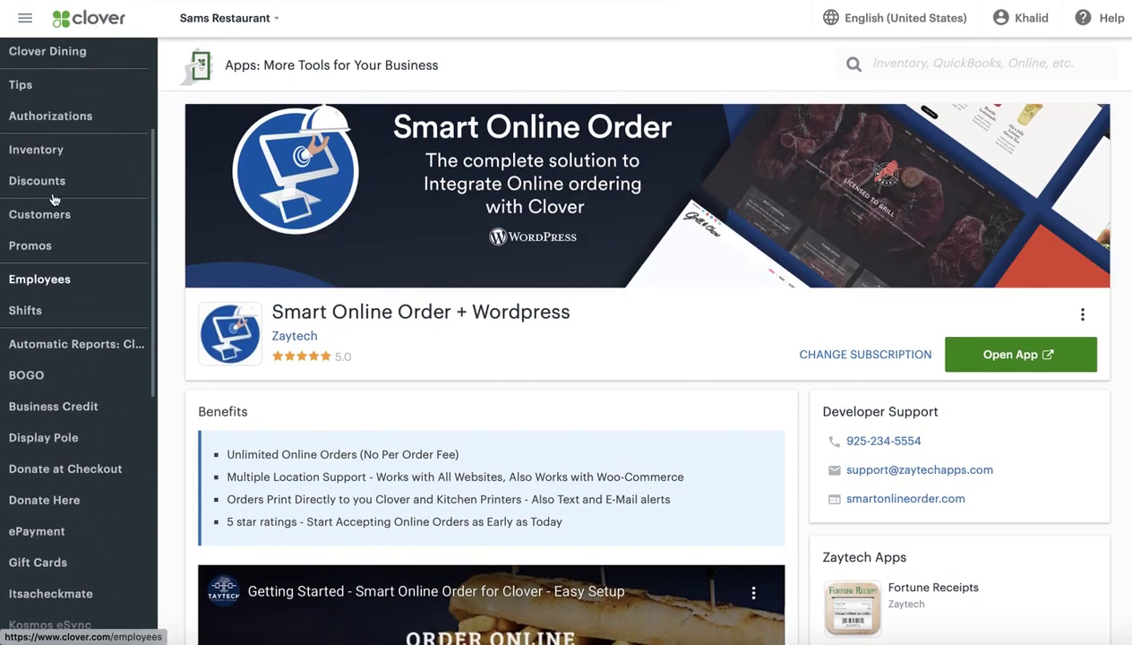
{"action": "left_click", "coordinate": [42, 174]}
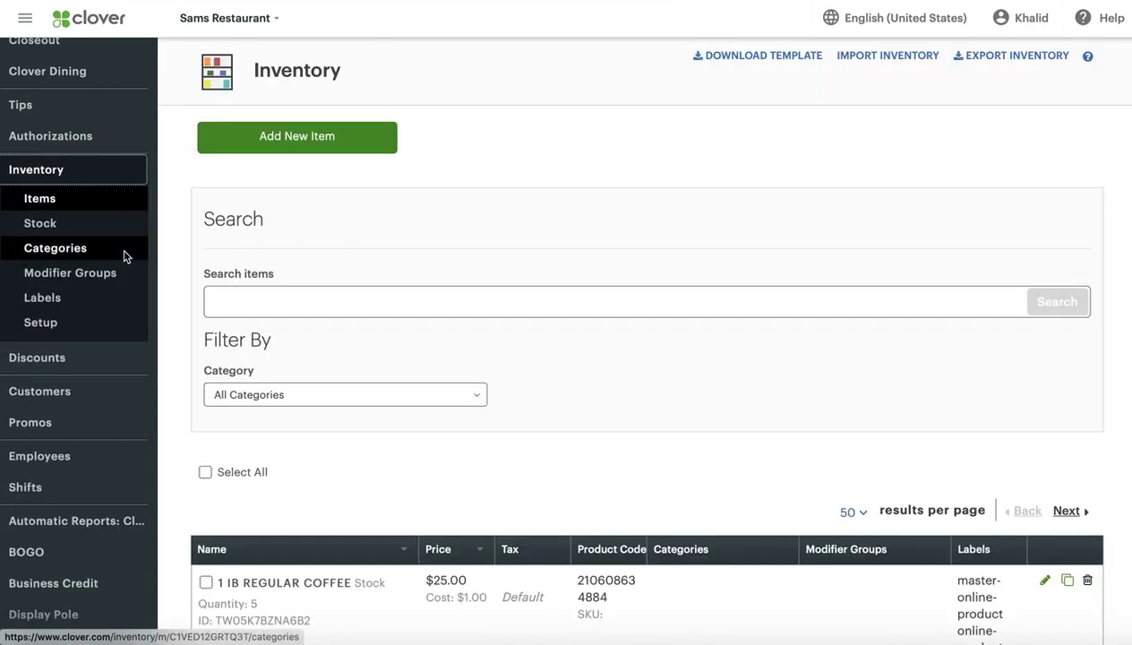
Scroll down and back up through the Inventory Items table
{"action": "scroll", "coordinate": [239, 405], "scroll_direction": "down", "scroll_amount": 2}
{"action": "scroll", "coordinate": [238, 405], "scroll_direction": "down", "scroll_amount": 4}
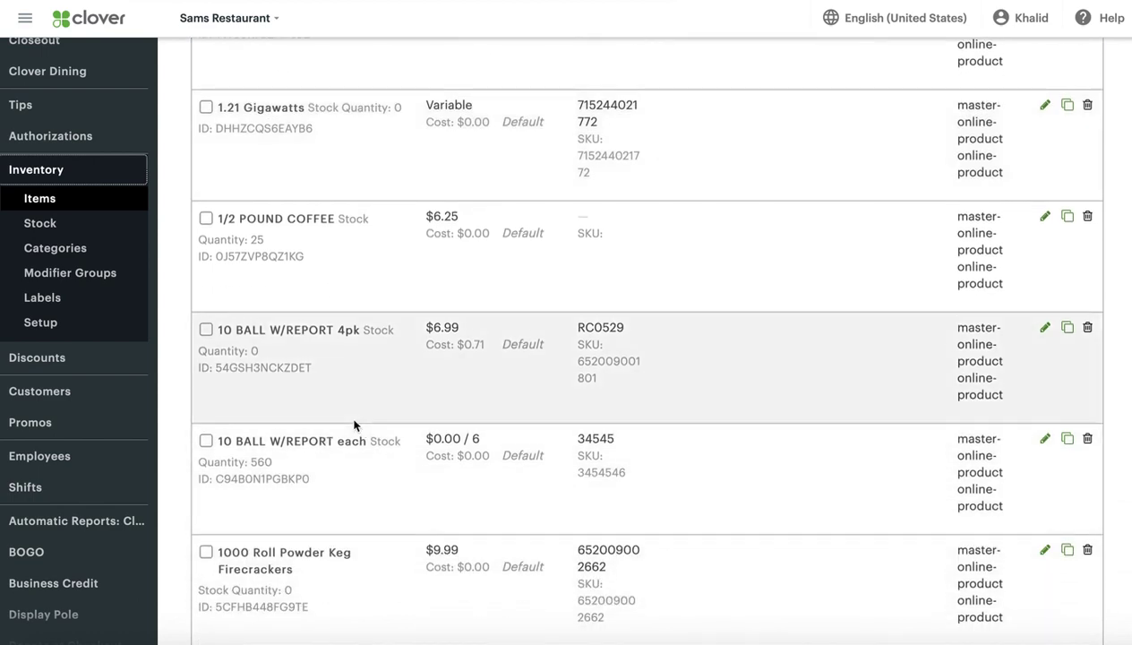
{"action": "scroll", "coordinate": [325, 387], "scroll_direction": "down", "scroll_amount": 9}
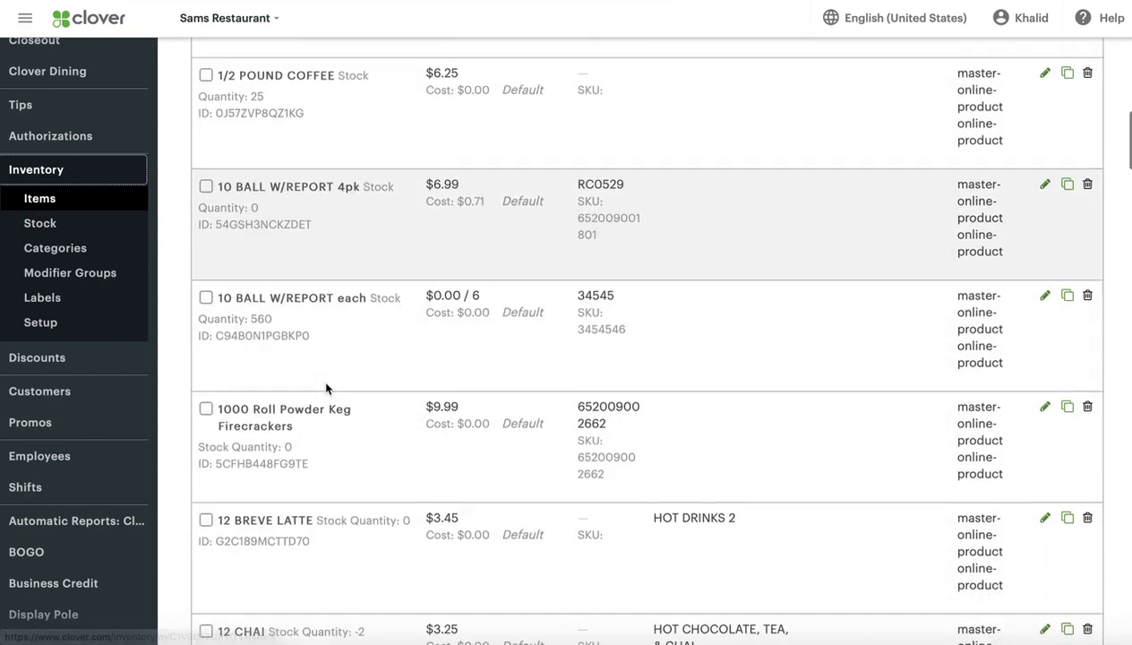
{"action": "scroll", "coordinate": [321, 377], "scroll_direction": "up", "scroll_amount": 10}
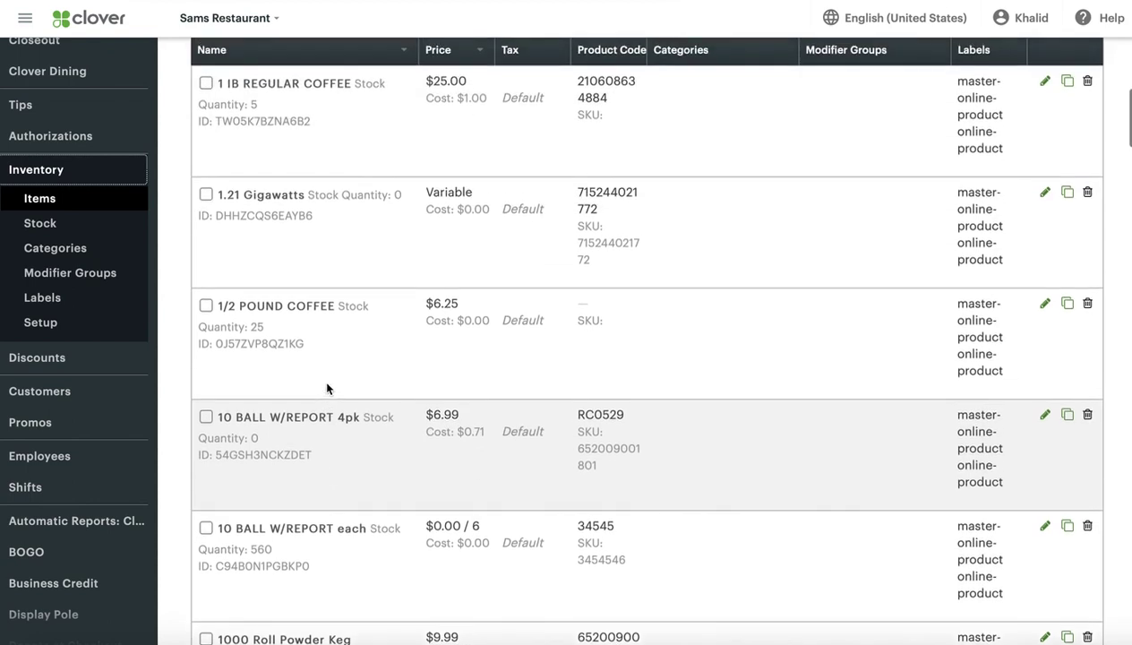
{"action": "scroll", "coordinate": [379, 357], "scroll_direction": "up", "scroll_amount": 3}
{"action": "scroll", "coordinate": [381, 362], "scroll_direction": "up", "scroll_amount": 2}
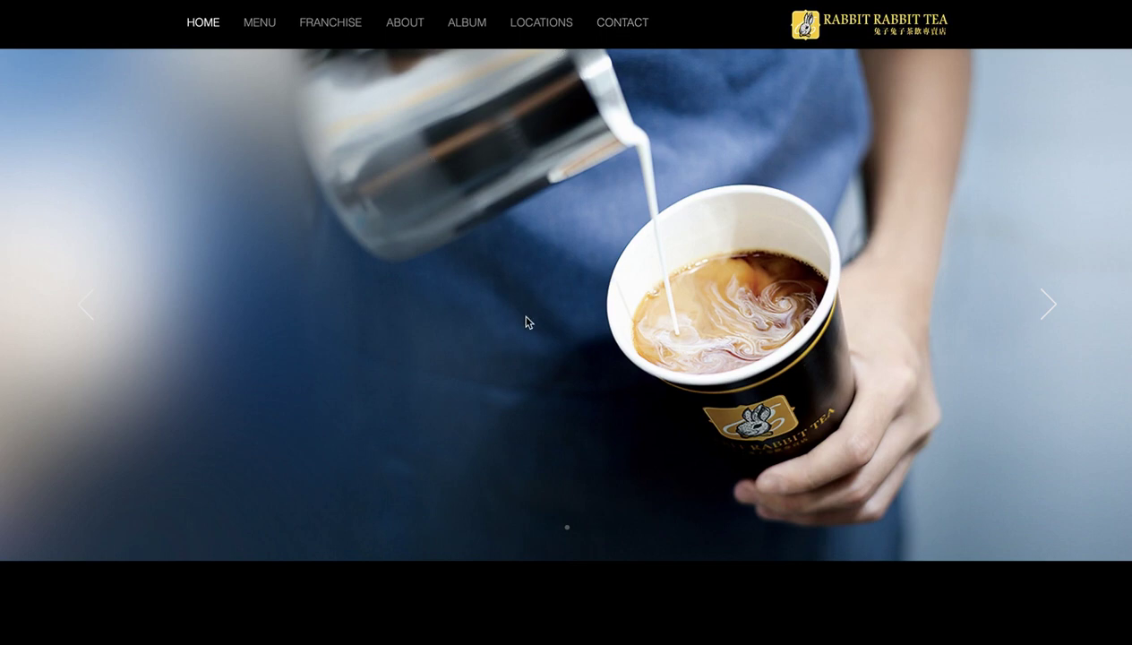
{"action": "scroll", "coordinate": [525, 320], "scroll_direction": "down", "scroll_amount": 2}
{"action": "scroll", "coordinate": [525, 321], "scroll_direction": "up", "scroll_amount": 2}
{"action": "scroll", "coordinate": [551, 361], "scroll_direction": "down", "scroll_amount": 4}
{"action": "scroll", "coordinate": [550, 361], "scroll_direction": "up", "scroll_amount": 4}
{"action": "scroll", "coordinate": [574, 444], "scroll_direction": "down", "scroll_amount": 3}
{"action": "scroll", "coordinate": [576, 443], "scroll_direction": "up", "scroll_amount": 3}
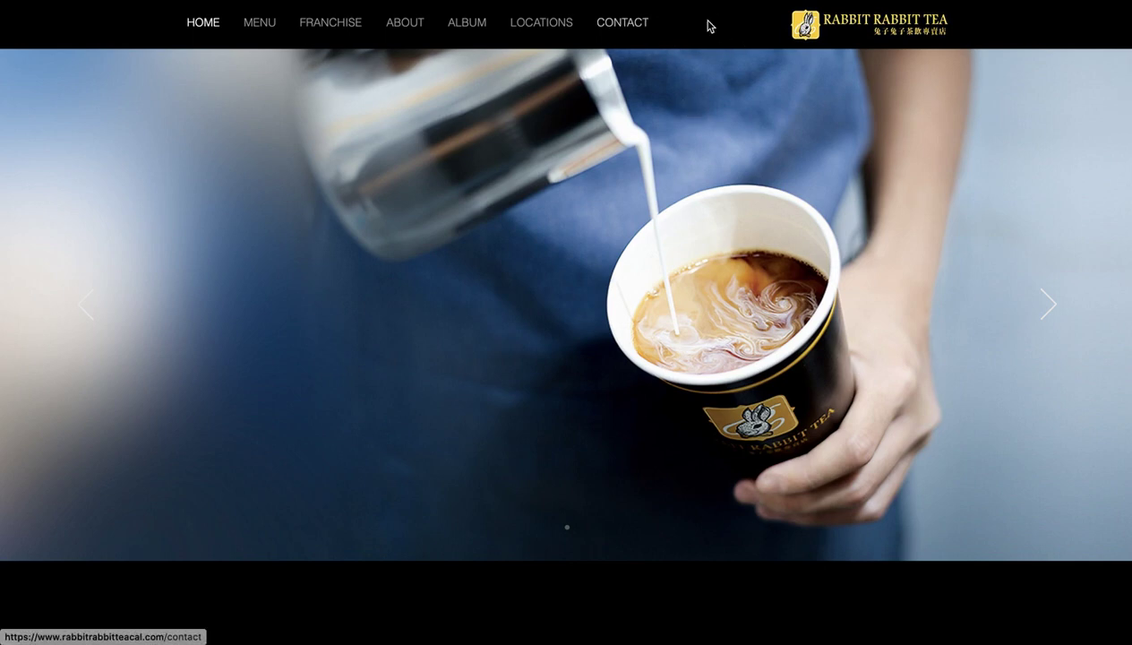
{"action": "scroll", "coordinate": [635, 265], "scroll_direction": "down", "scroll_amount": 3}
{"action": "scroll", "coordinate": [587, 258], "scroll_direction": "up", "scroll_amount": 3}
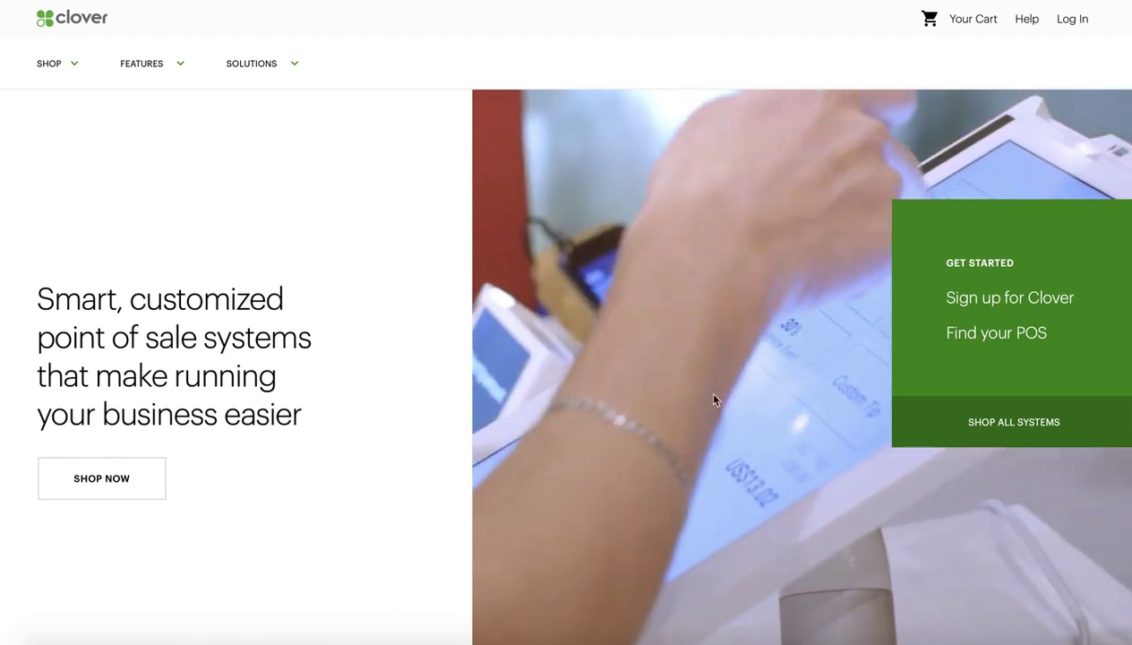
{"action": "scroll", "coordinate": [714, 399], "scroll_direction": "down", "scroll_amount": 8}
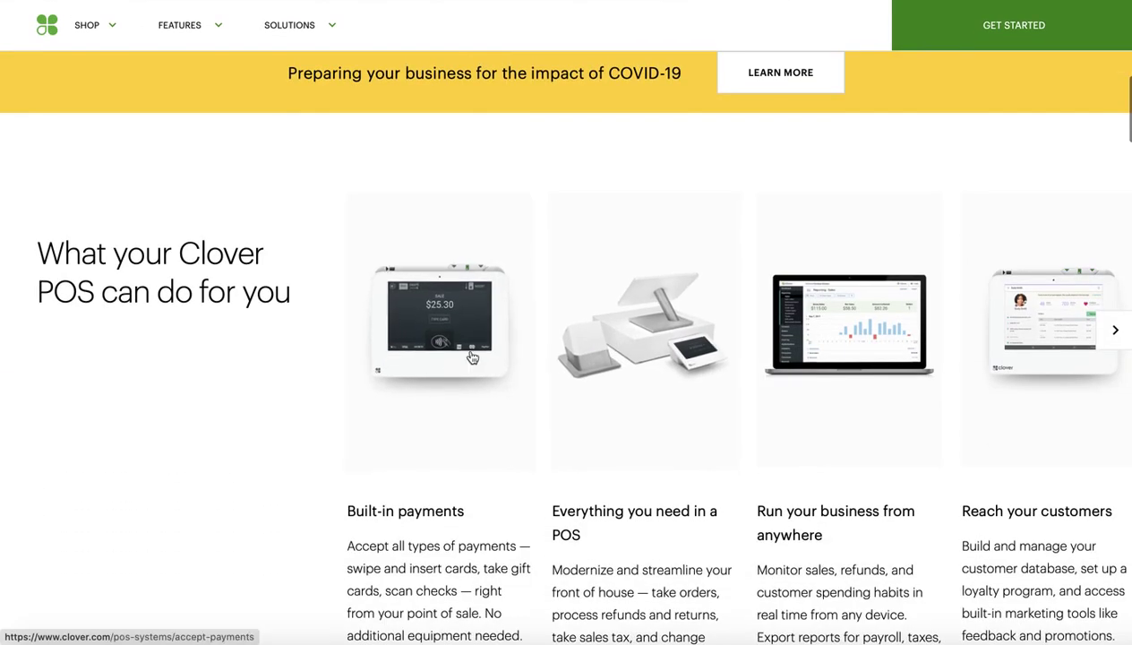
{"action": "scroll", "coordinate": [675, 460], "scroll_direction": "down", "scroll_amount": 1}
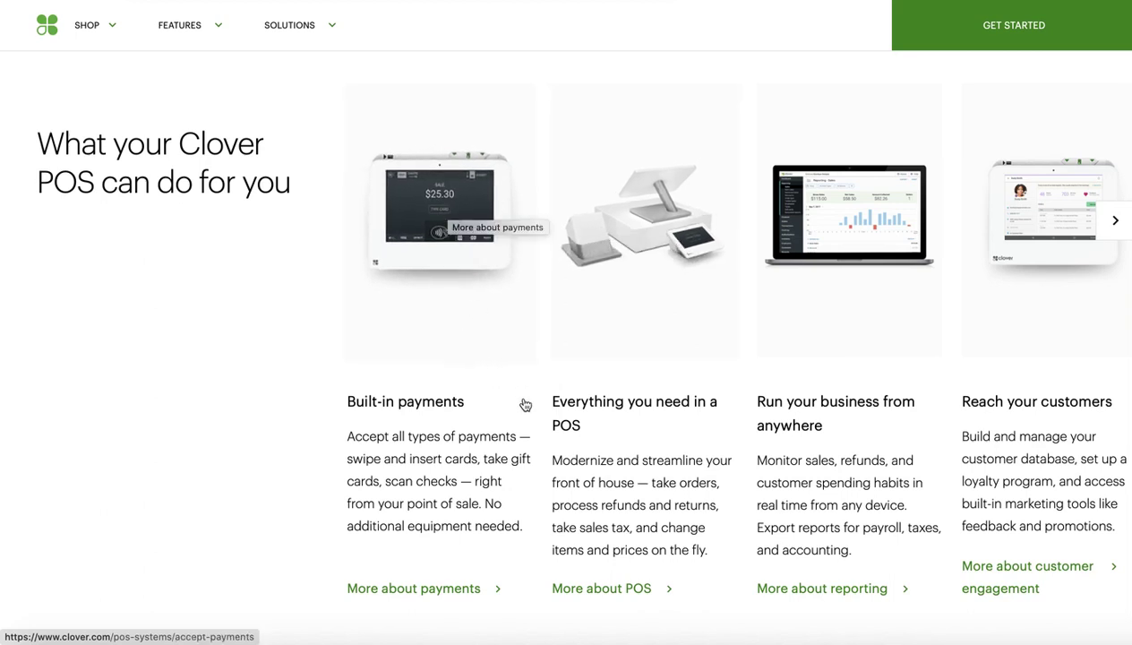
{"action": "scroll", "coordinate": [525, 405], "scroll_direction": "up", "scroll_amount": 1}
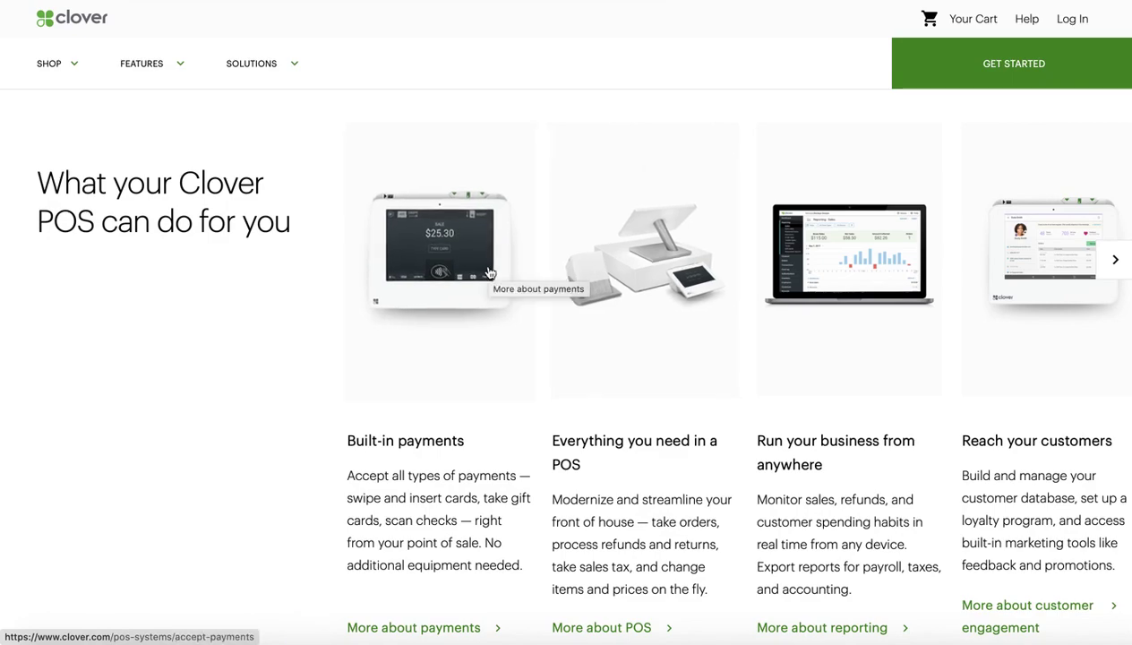
{"action": "scroll", "coordinate": [491, 277], "scroll_direction": "up", "scroll_amount": 5}
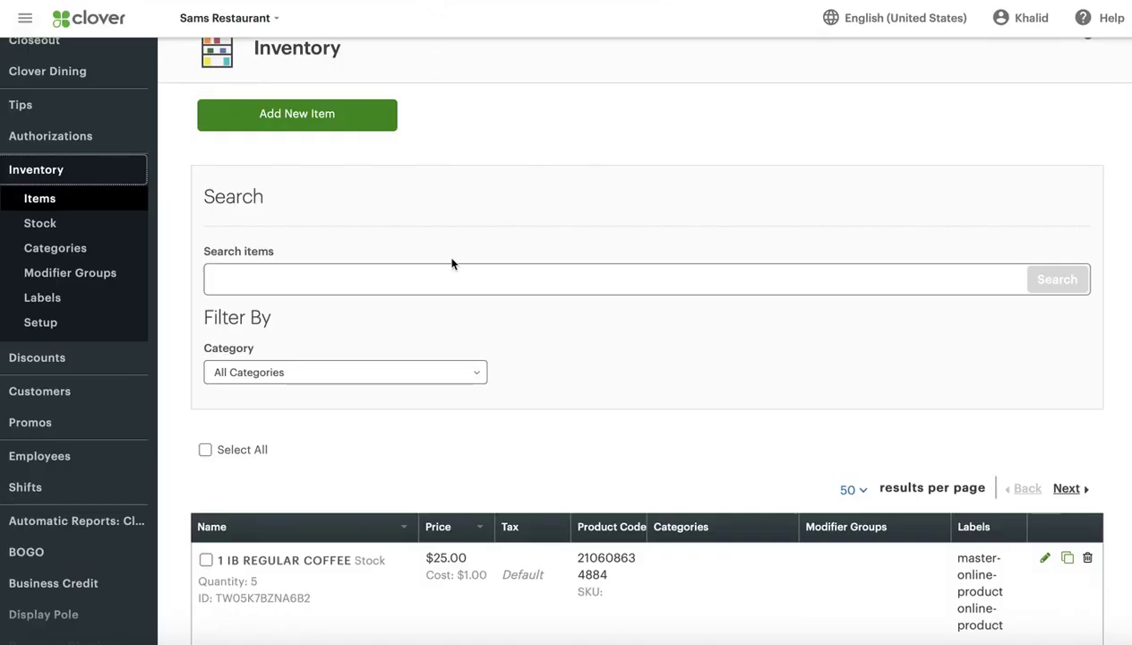
{"action": "scroll", "coordinate": [459, 376], "scroll_direction": "down", "scroll_amount": 2}
{"action": "scroll", "coordinate": [462, 402], "scroll_direction": "down", "scroll_amount": 5}
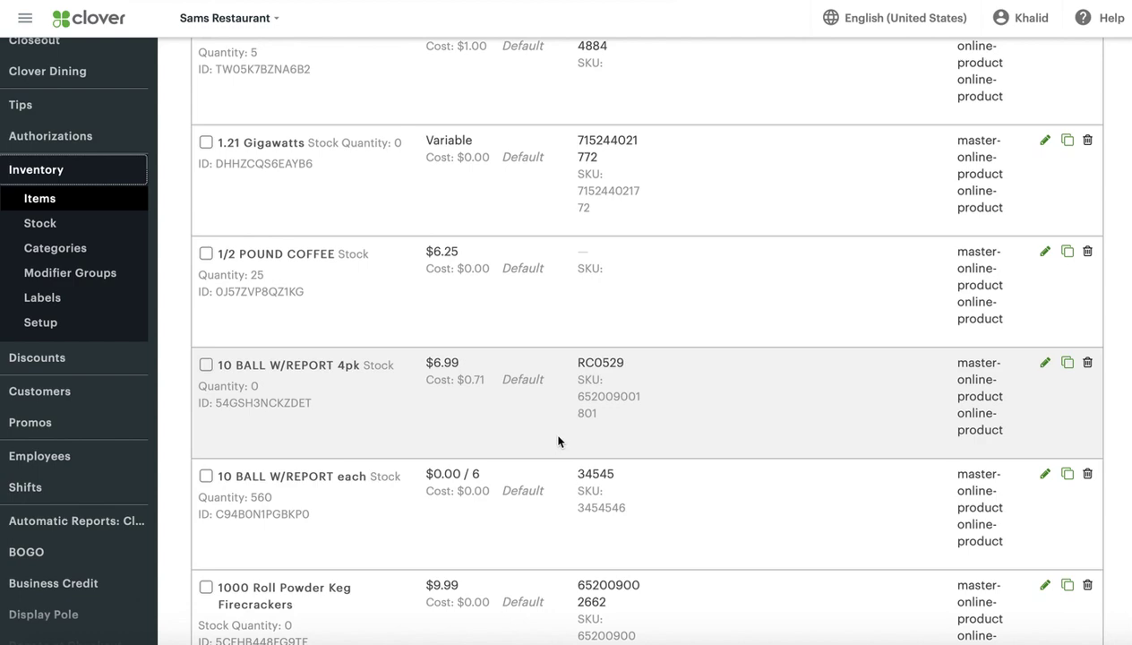
Scroll the Inventory Items list down and back up
{"action": "scroll", "coordinate": [574, 437], "scroll_direction": "up", "scroll_amount": 6}
{"action": "scroll", "coordinate": [634, 424], "scroll_direction": "down", "scroll_amount": 4}
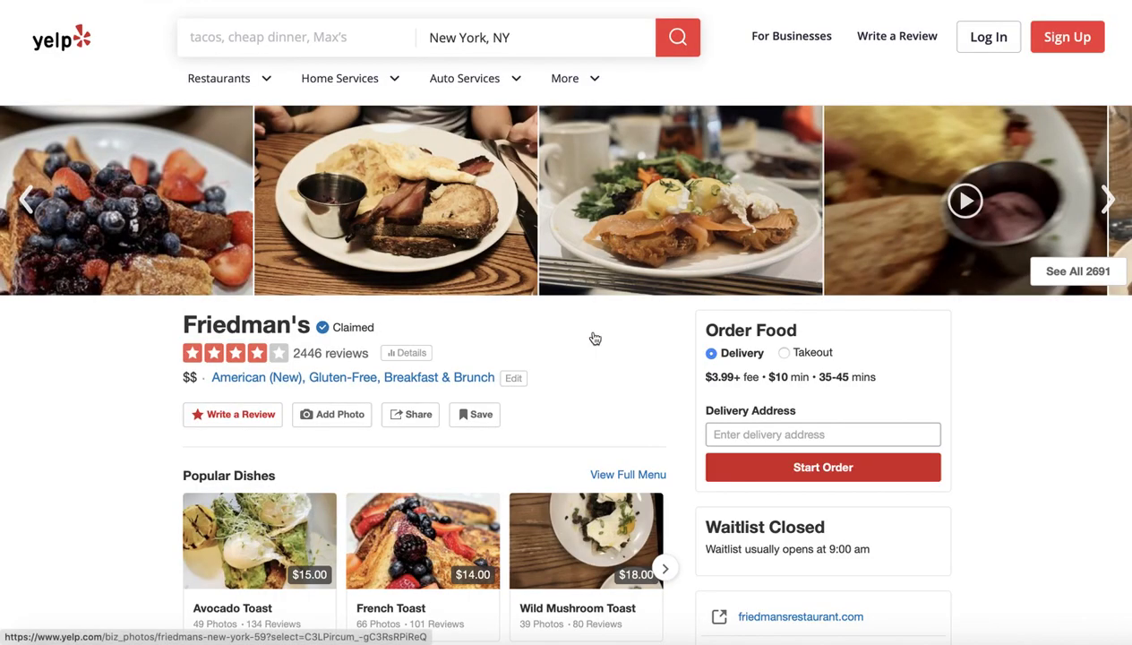
{"action": "scroll", "coordinate": [583, 366], "scroll_direction": "down", "scroll_amount": 1}
{"action": "scroll", "coordinate": [584, 367], "scroll_direction": "up", "scroll_amount": 1}
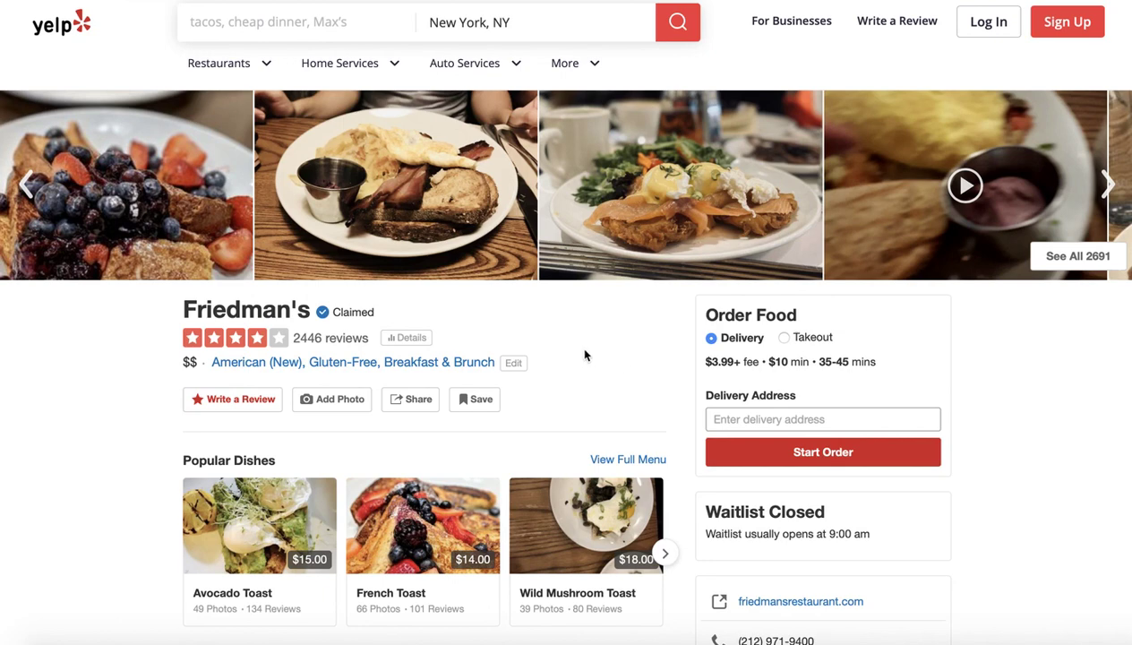
Browse the Friedman's Yelp listing, then go to the Rabbit Rabbit Tea website
{"action": "scroll", "coordinate": [584, 356], "scroll_direction": "down", "scroll_amount": 1}
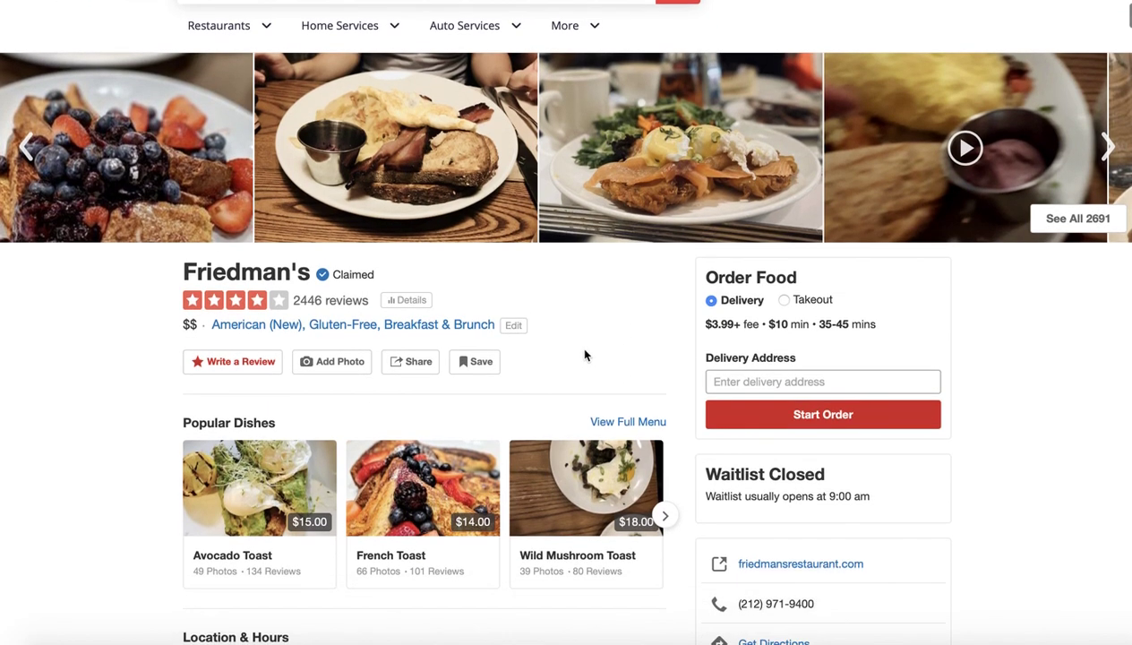
{"action": "scroll", "coordinate": [584, 355], "scroll_direction": "up", "scroll_amount": 1}
{"action": "scroll", "coordinate": [583, 355], "scroll_direction": "down", "scroll_amount": 5}
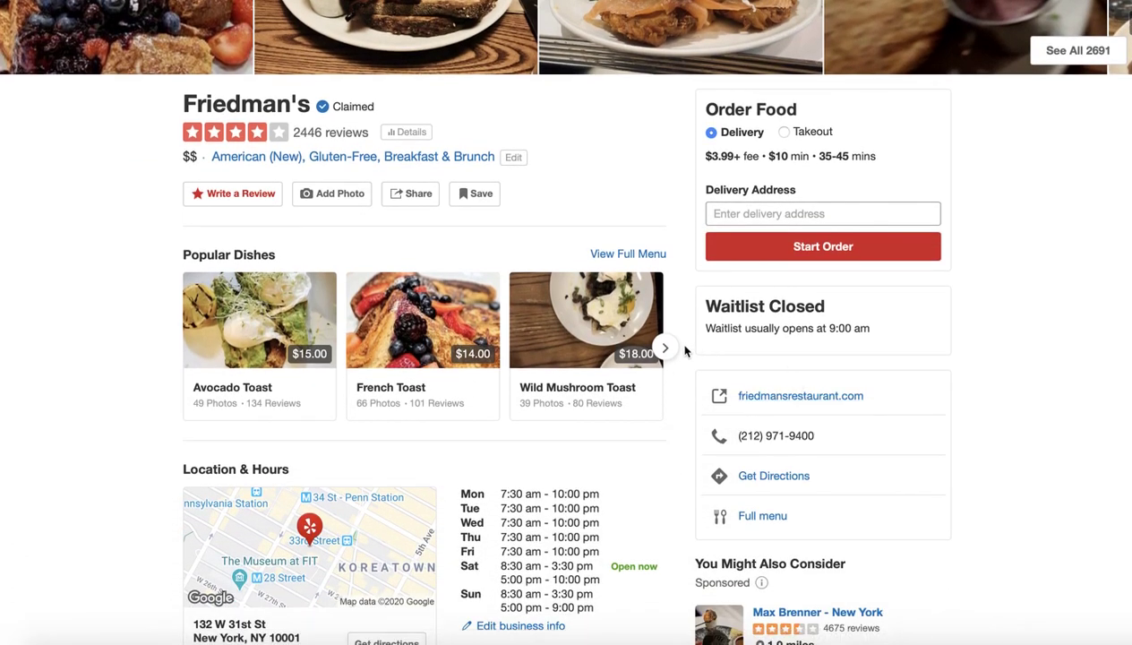
{"action": "scroll", "coordinate": [685, 352], "scroll_direction": "up", "scroll_amount": 5}
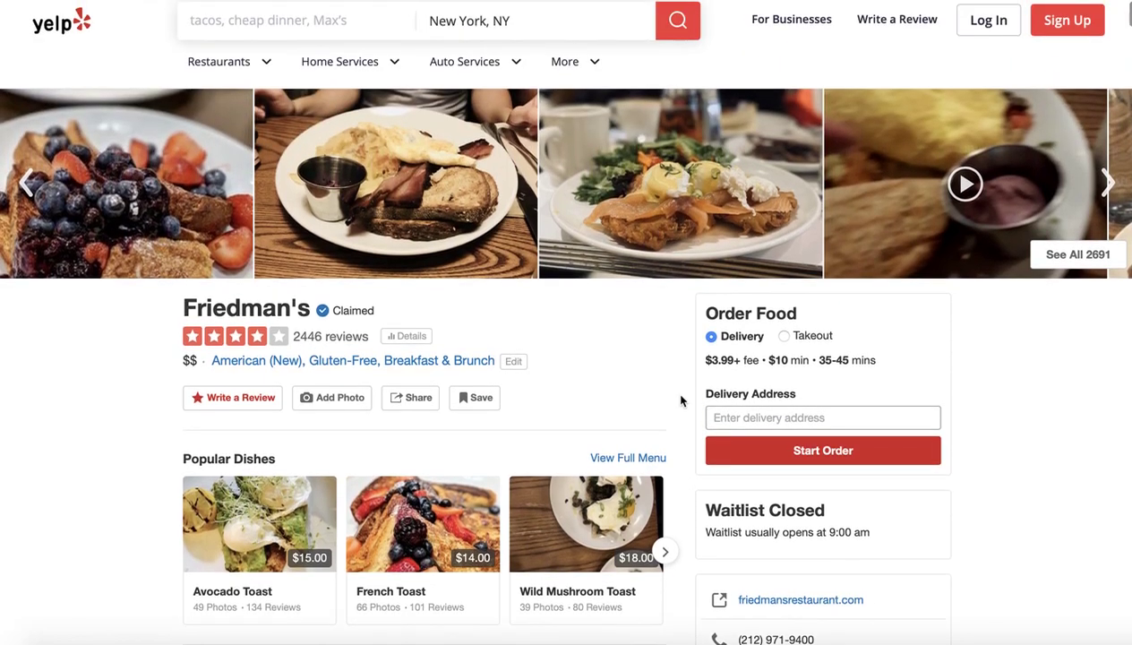
{"action": "scroll", "coordinate": [681, 400], "scroll_direction": "down", "scroll_amount": 1}
{"action": "scroll", "coordinate": [681, 400], "scroll_direction": "down", "scroll_amount": 5}
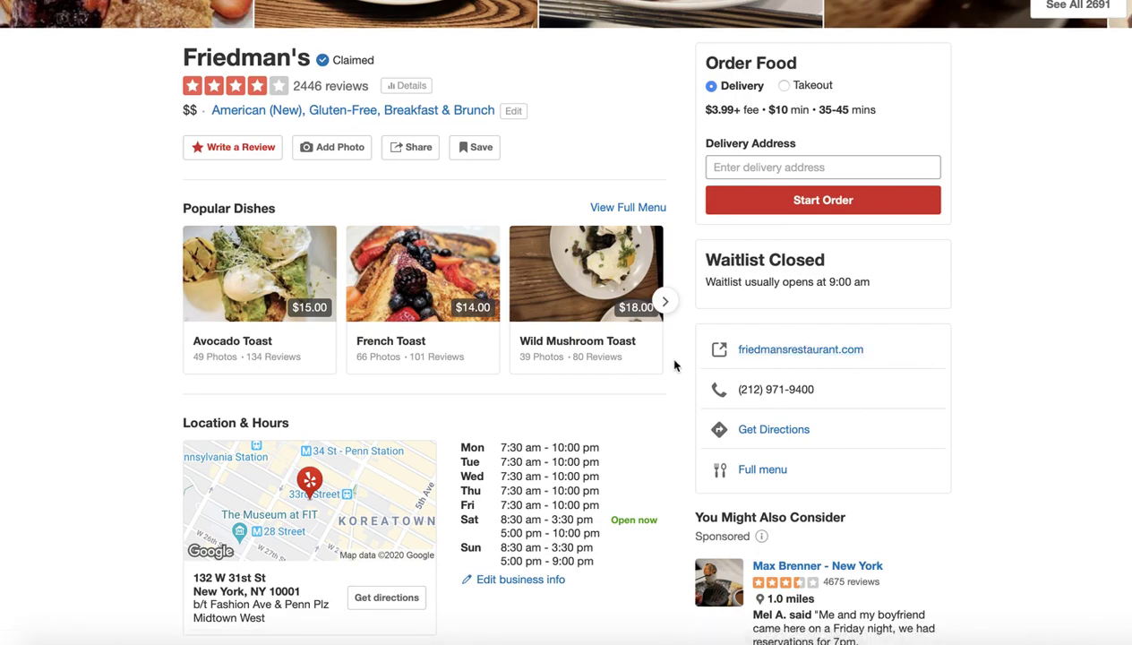
{"action": "scroll", "coordinate": [675, 365], "scroll_direction": "up", "scroll_amount": 5}
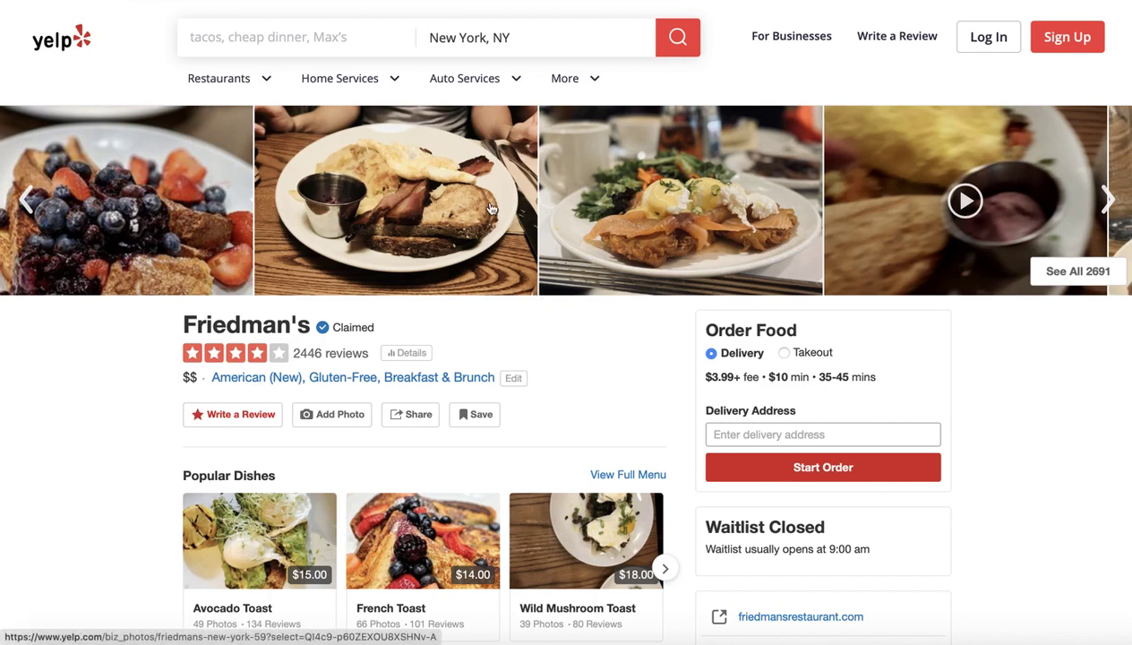
{"action": "left_click", "coordinate": [329, 6]}
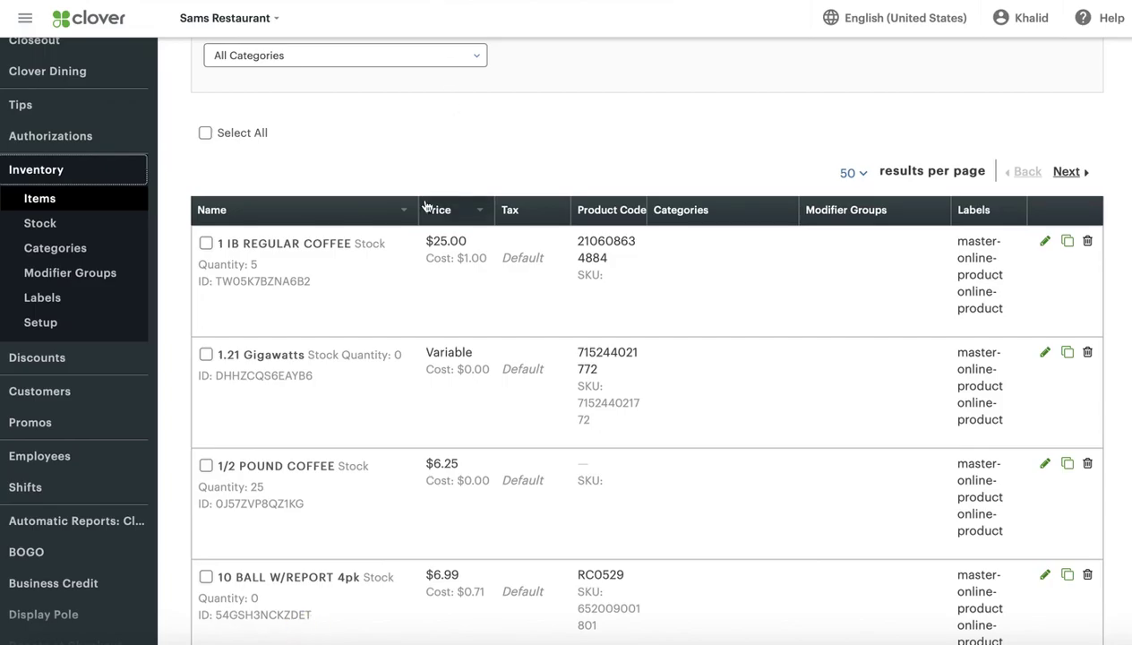
Search the More Tools app market for 'smart online'
{"action": "scroll", "coordinate": [402, 195], "scroll_direction": "up", "scroll_amount": 4}
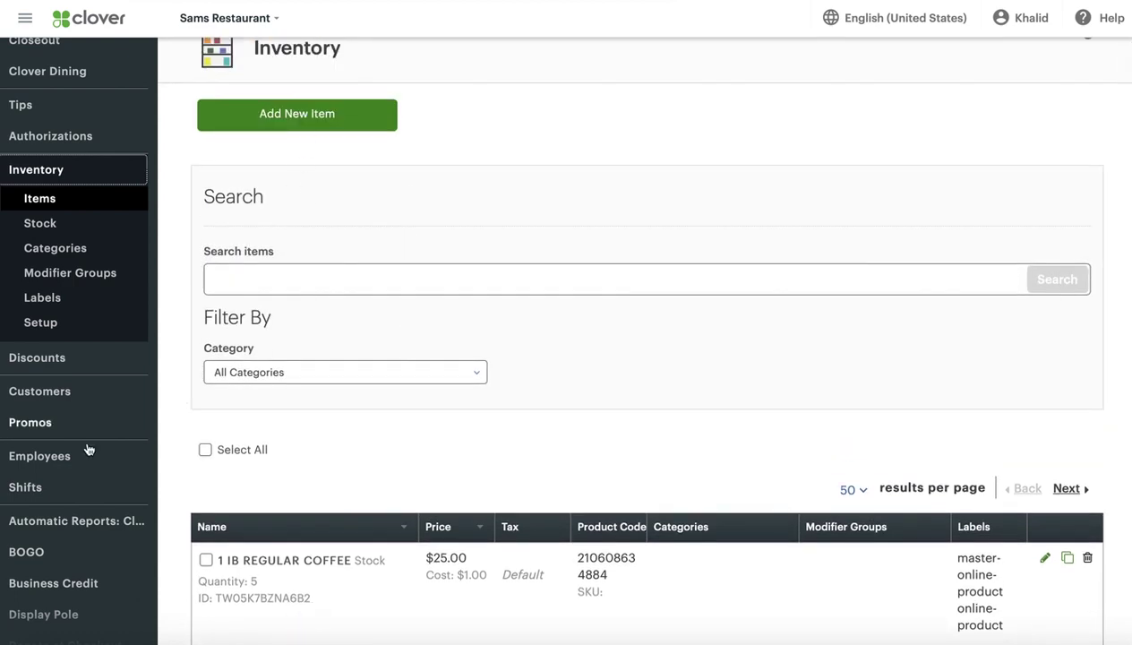
{"action": "scroll", "coordinate": [67, 461], "scroll_direction": "down", "scroll_amount": 6}
{"action": "scroll", "coordinate": [65, 468], "scroll_direction": "down", "scroll_amount": 3}
{"action": "left_click", "coordinate": [55, 573]}
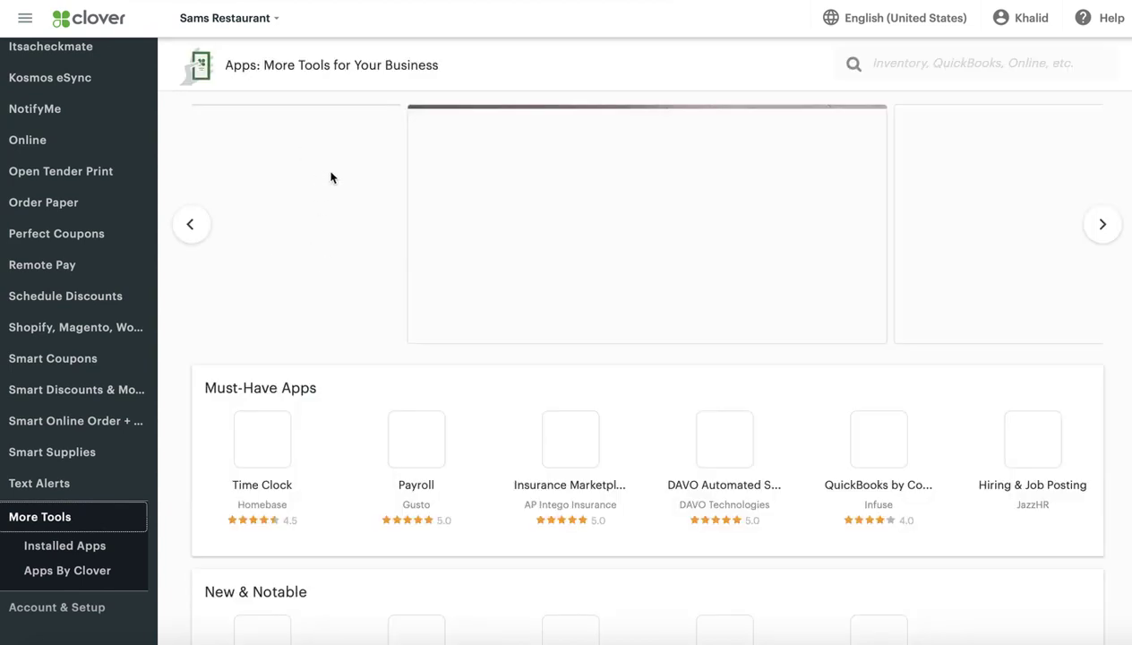
{"action": "left_click", "coordinate": [895, 57]}
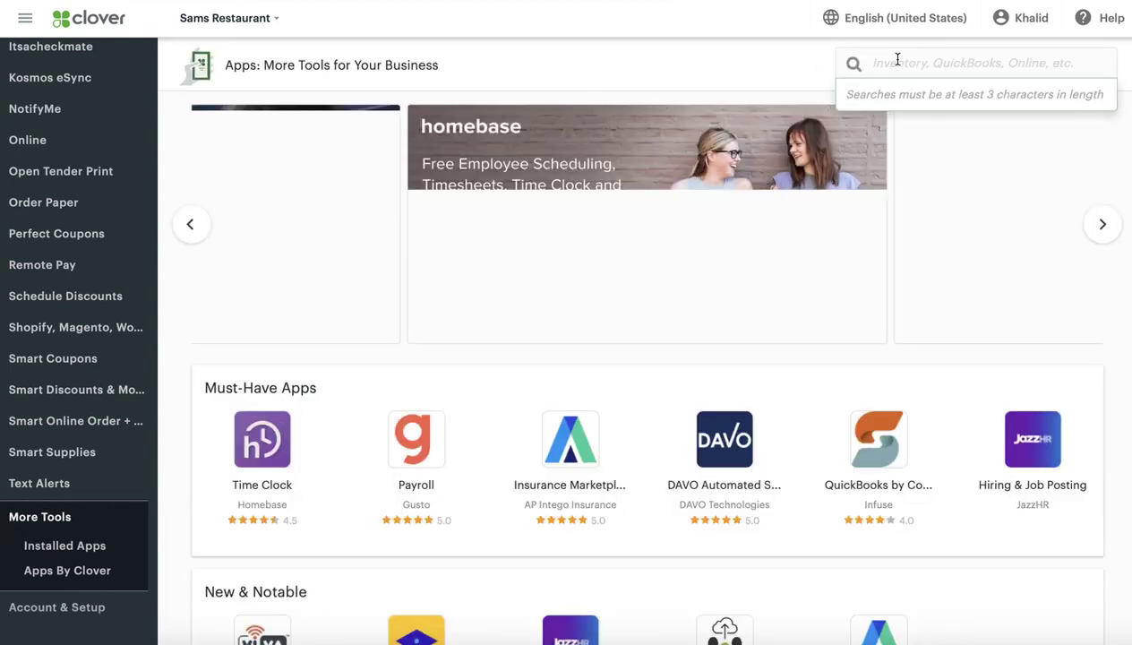
{"action": "type", "text": "smart online"}
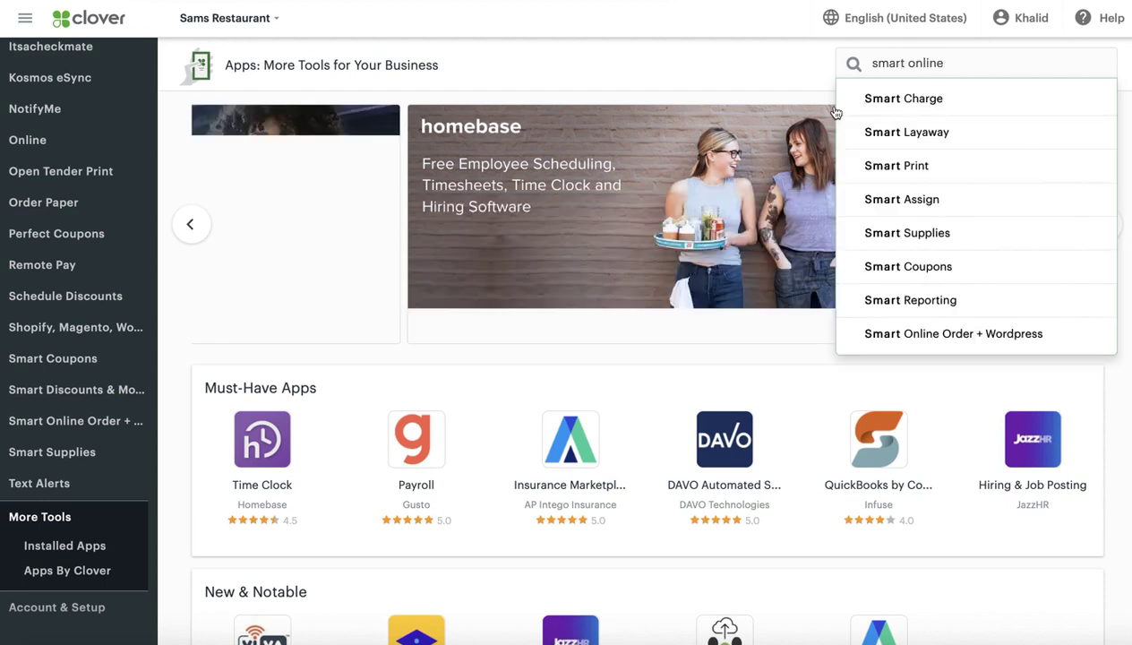
{"action": "key", "text": "Return"}
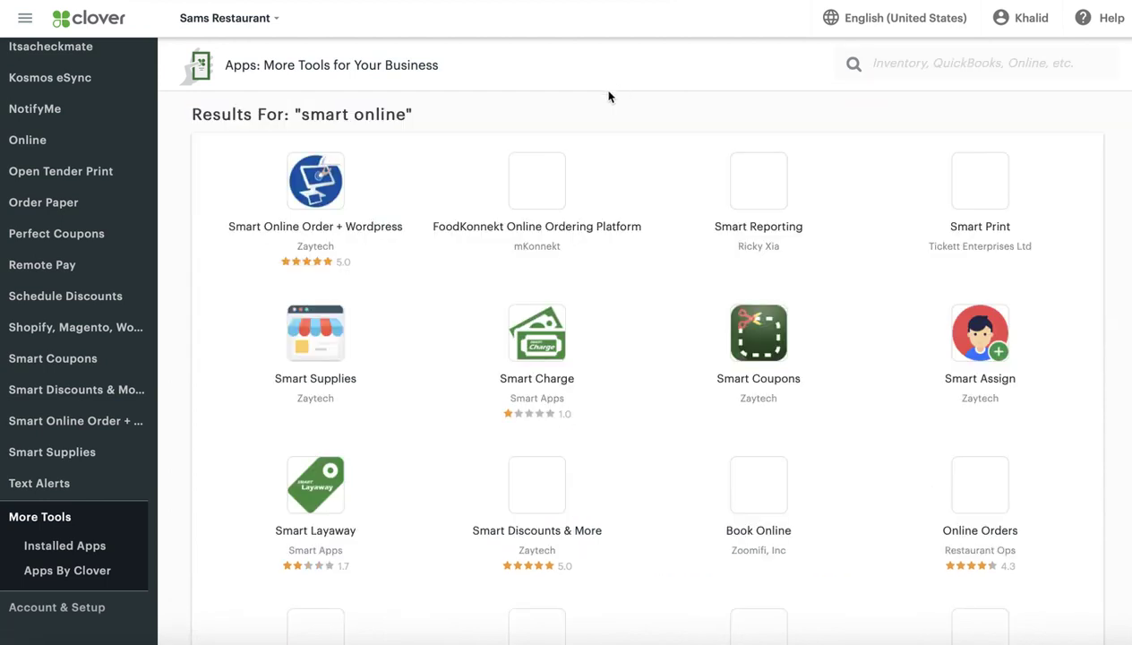
Launch the Smart Online Order + Wordpress app from its listing page
{"action": "left_click", "coordinate": [333, 184]}
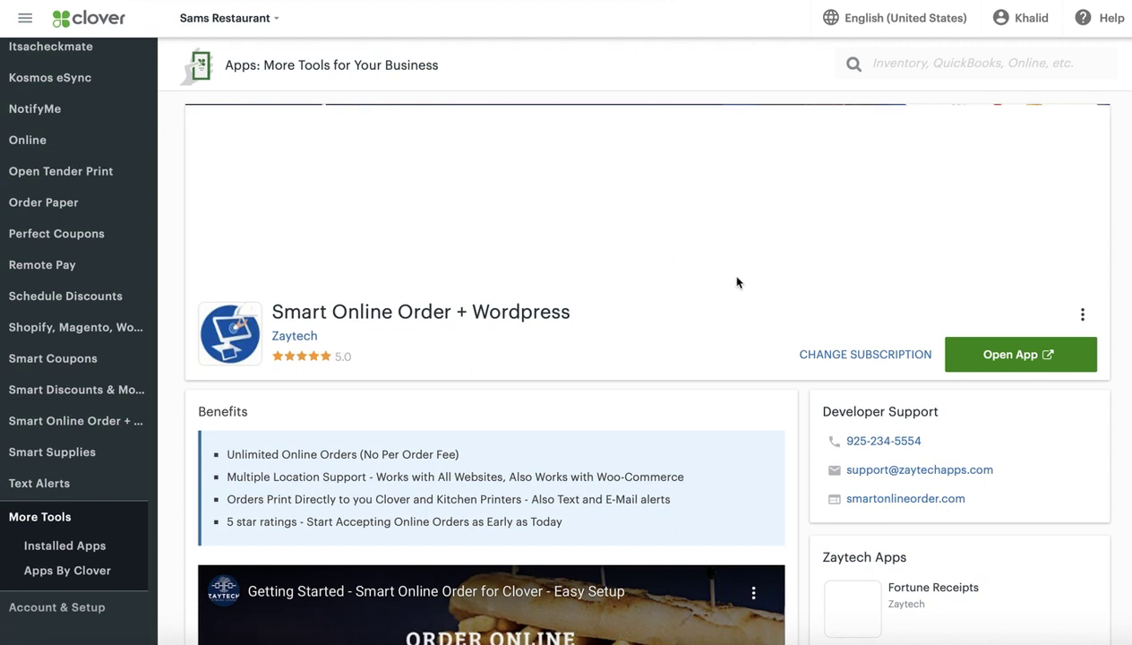
{"action": "scroll", "coordinate": [864, 286], "scroll_direction": "down", "scroll_amount": 1}
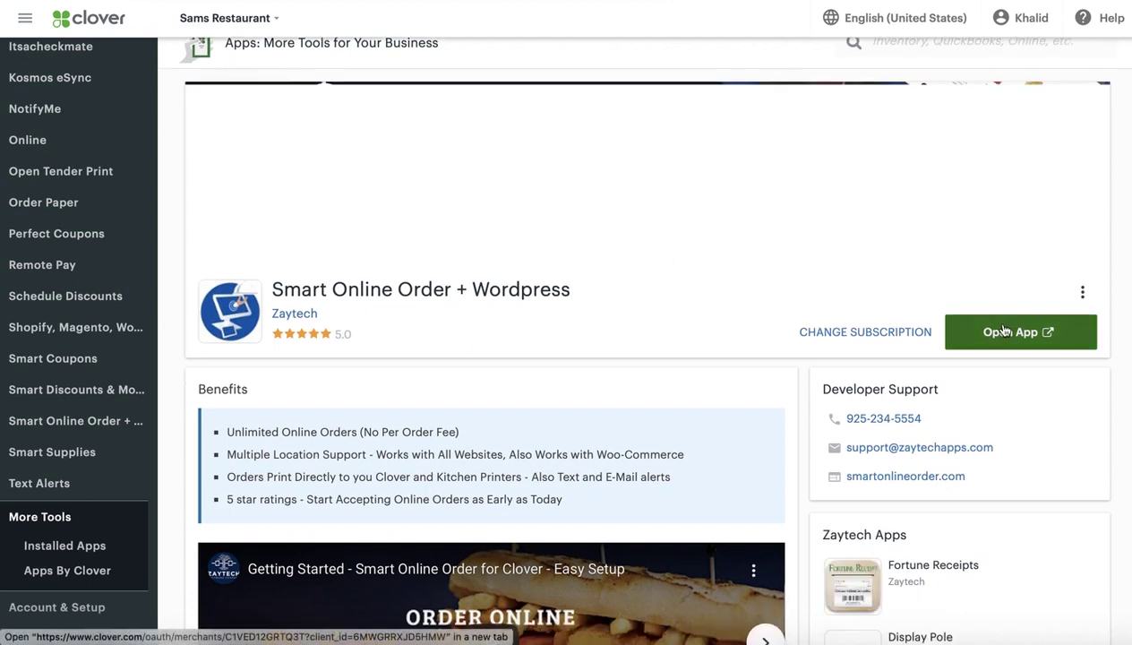
{"action": "scroll", "coordinate": [995, 287], "scroll_direction": "down", "scroll_amount": 3}
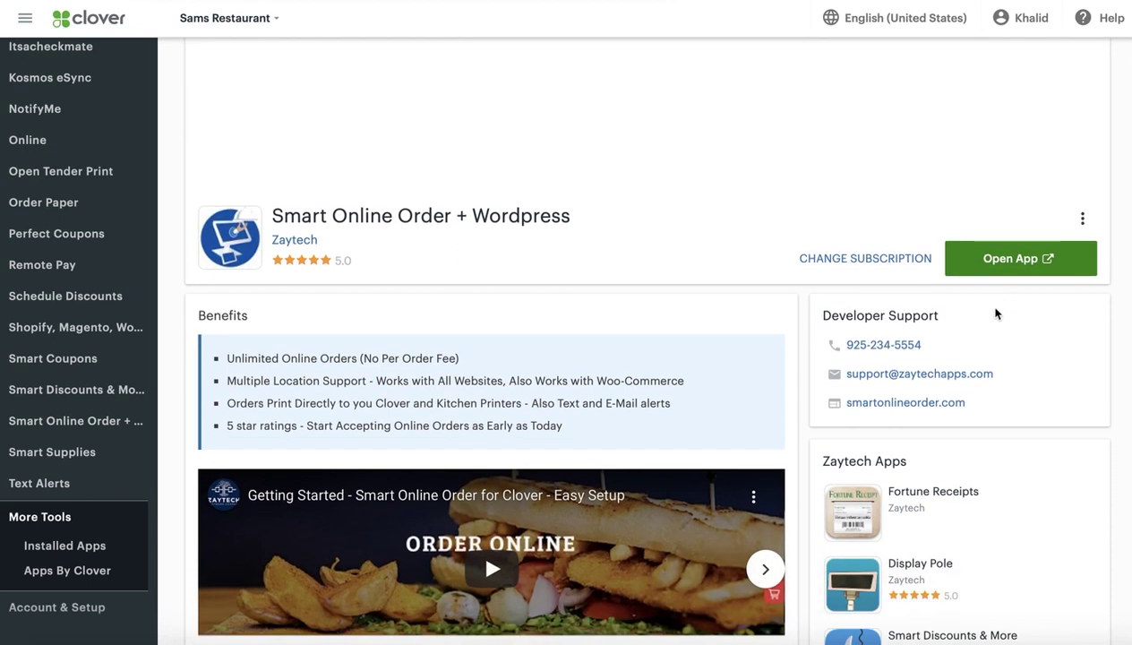
{"action": "left_click", "coordinate": [1020, 258]}
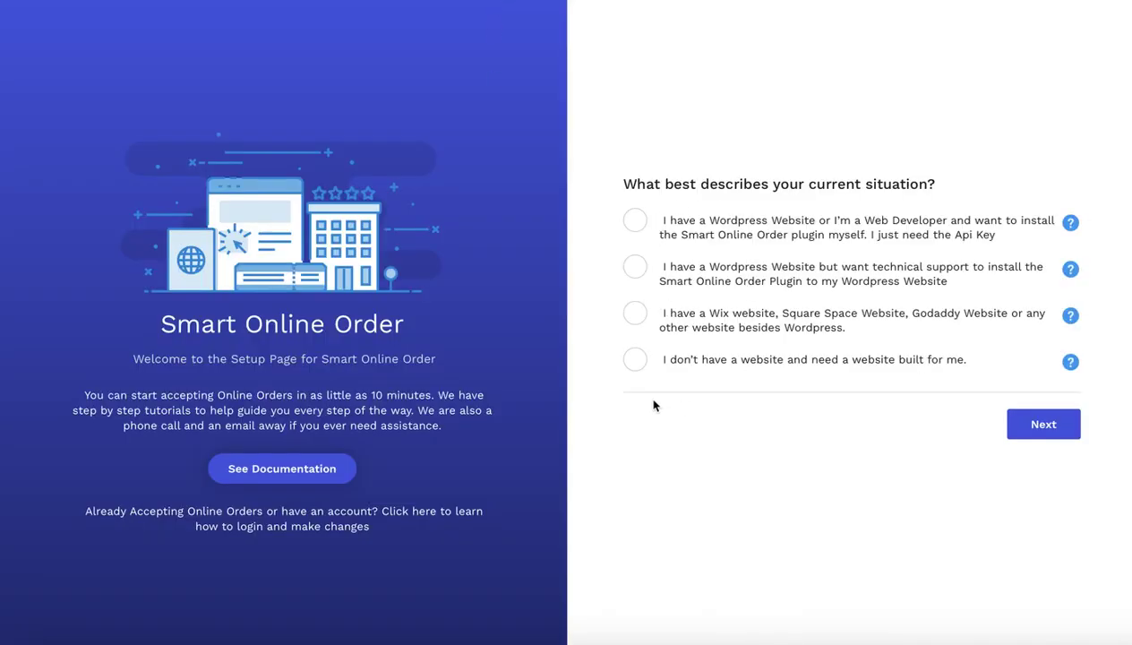
Choose the Wix/other website option and enter mikescafe as the domain name
{"action": "left_click", "coordinate": [636, 315]}
{"action": "left_click", "coordinate": [1014, 433]}
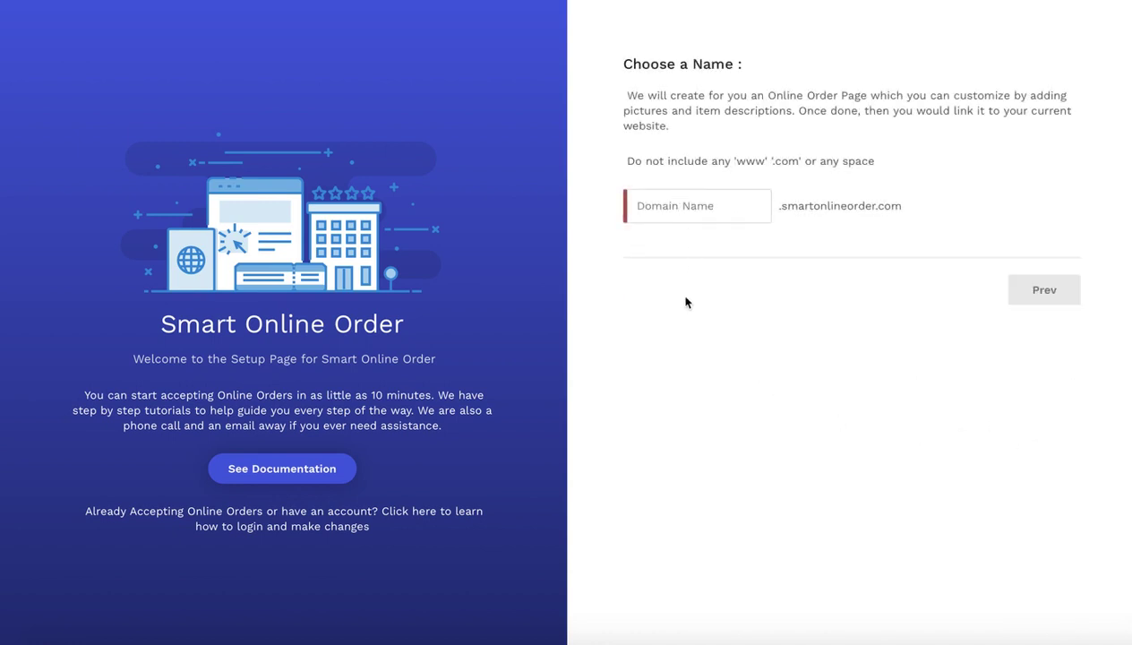
{"action": "left_click", "coordinate": [678, 202]}
{"action": "type", "text": "mikess"}
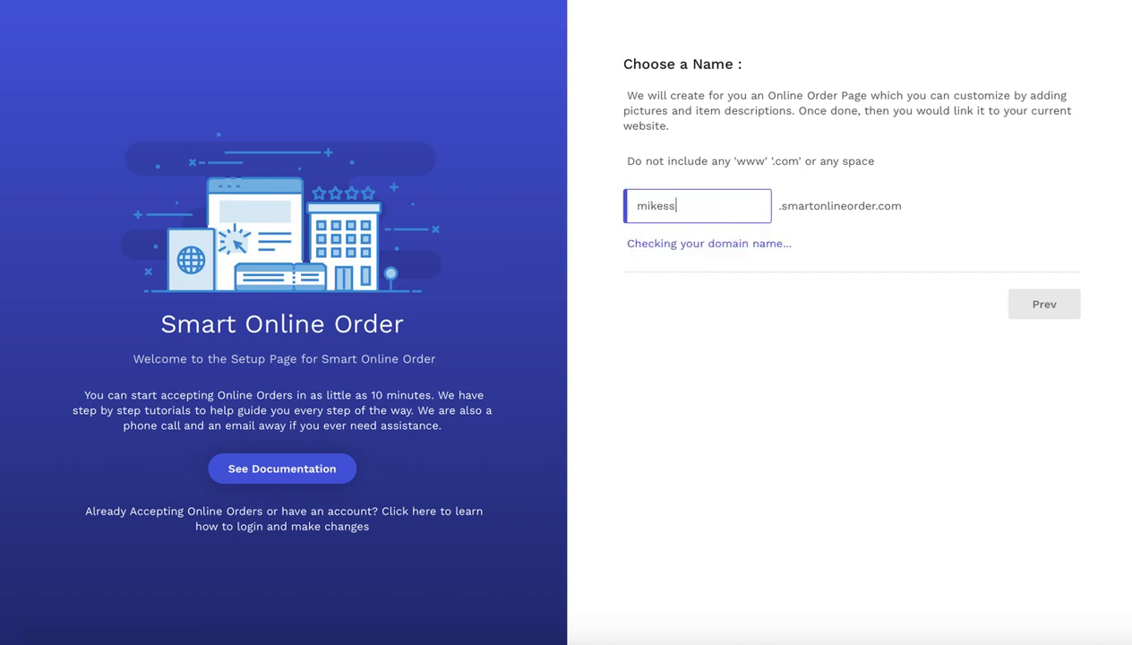
{"action": "key", "text": "BackSpace"}
{"action": "type", "text": "cafe"}
{"action": "key", "text": "Down"}
{"action": "key", "text": "Return"}
{"action": "left_click", "coordinate": [670, 206]}
{"action": "key", "text": "BackSpace"}
{"action": "left_click", "coordinate": [391, 1]}
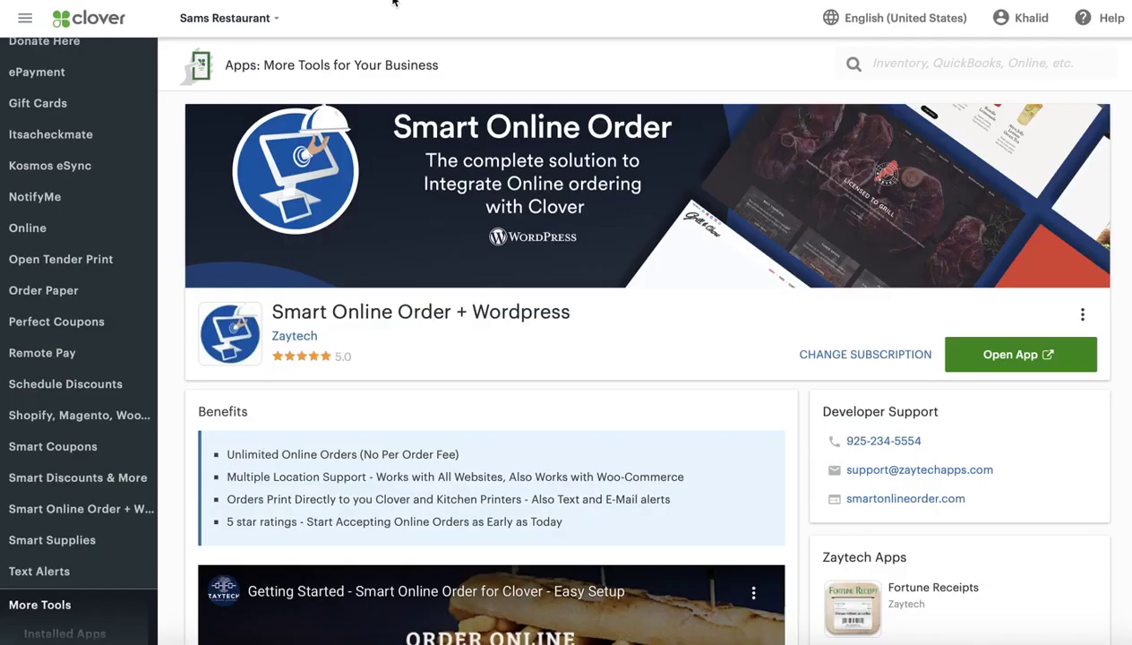
Extend the domain name with 'cafenew' and adjust its letters, checking the business list
{"action": "left_click", "coordinate": [276, 19]}
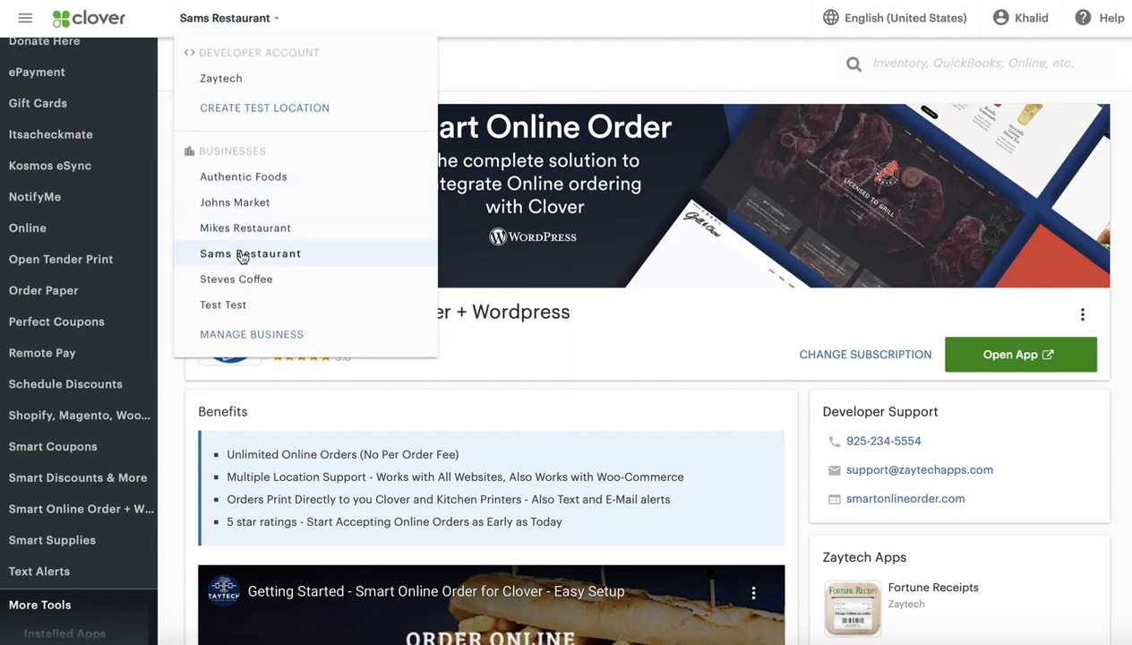
{"action": "left_click", "coordinate": [481, 3]}
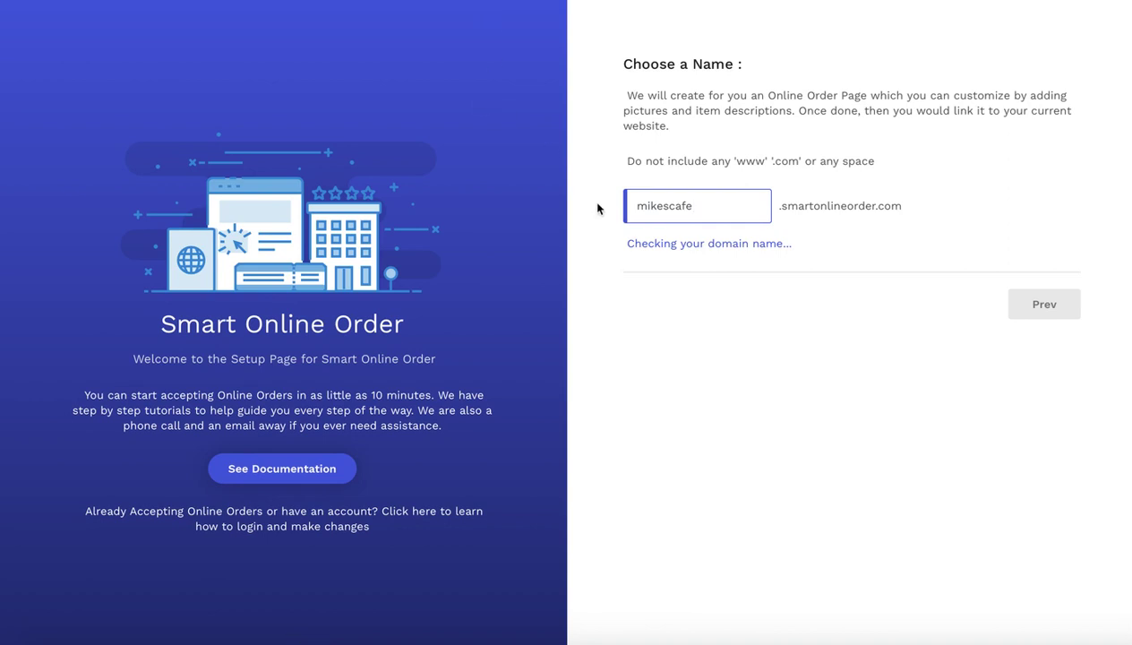
{"action": "type", "text": "cafenew"}
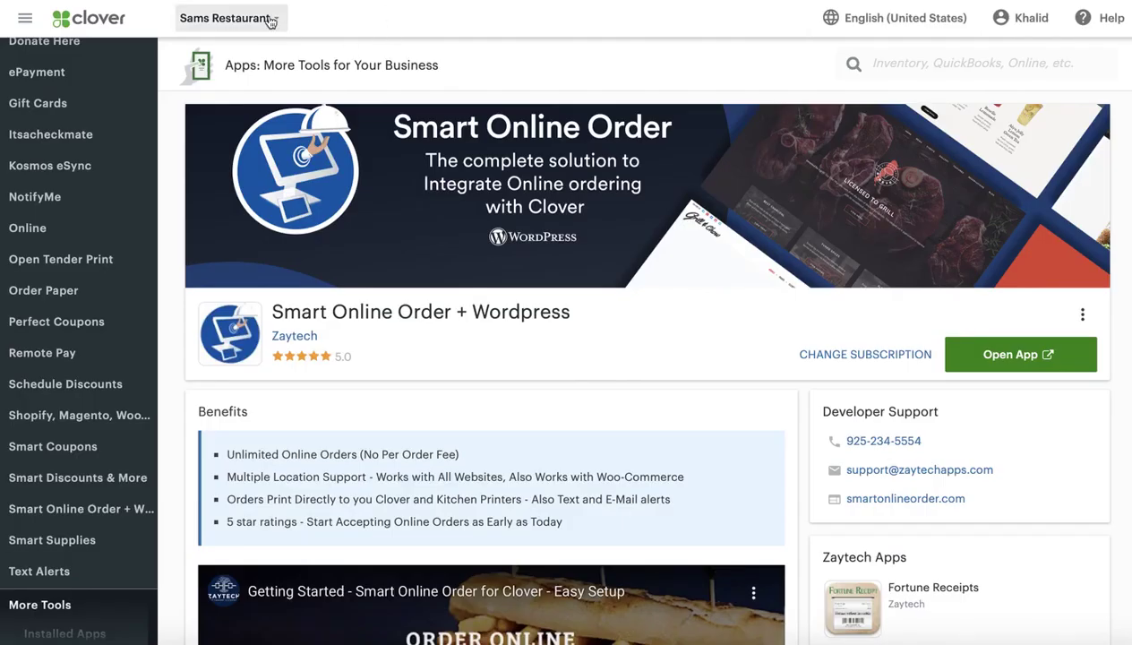
{"action": "left_click", "coordinate": [271, 21]}
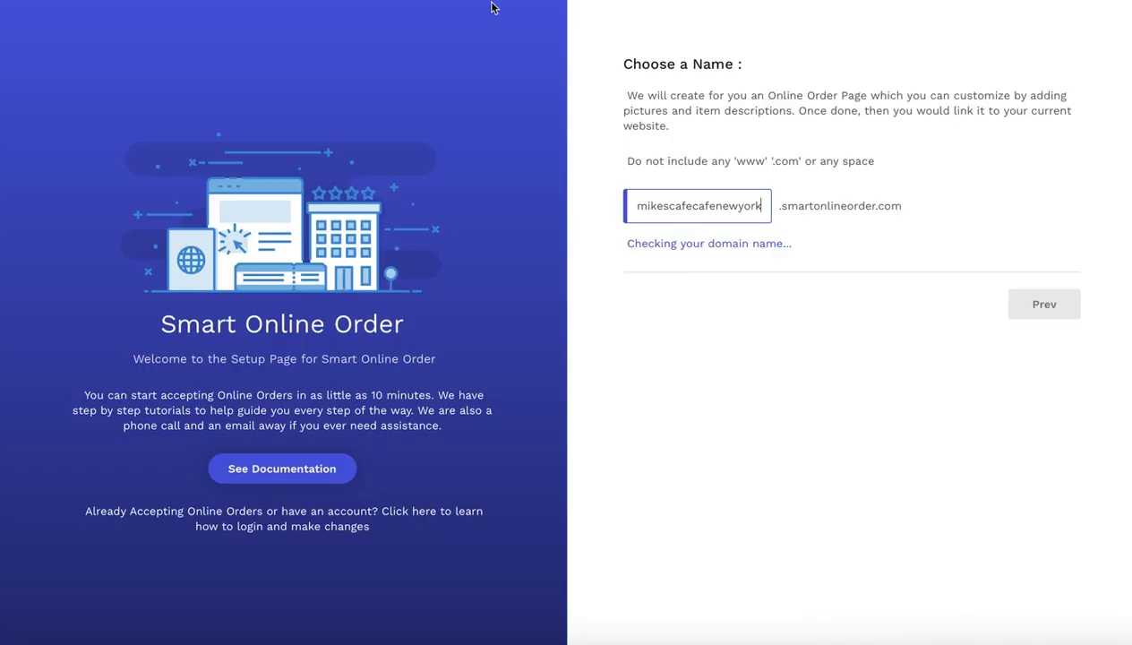
{"action": "left_click", "coordinate": [730, 205]}
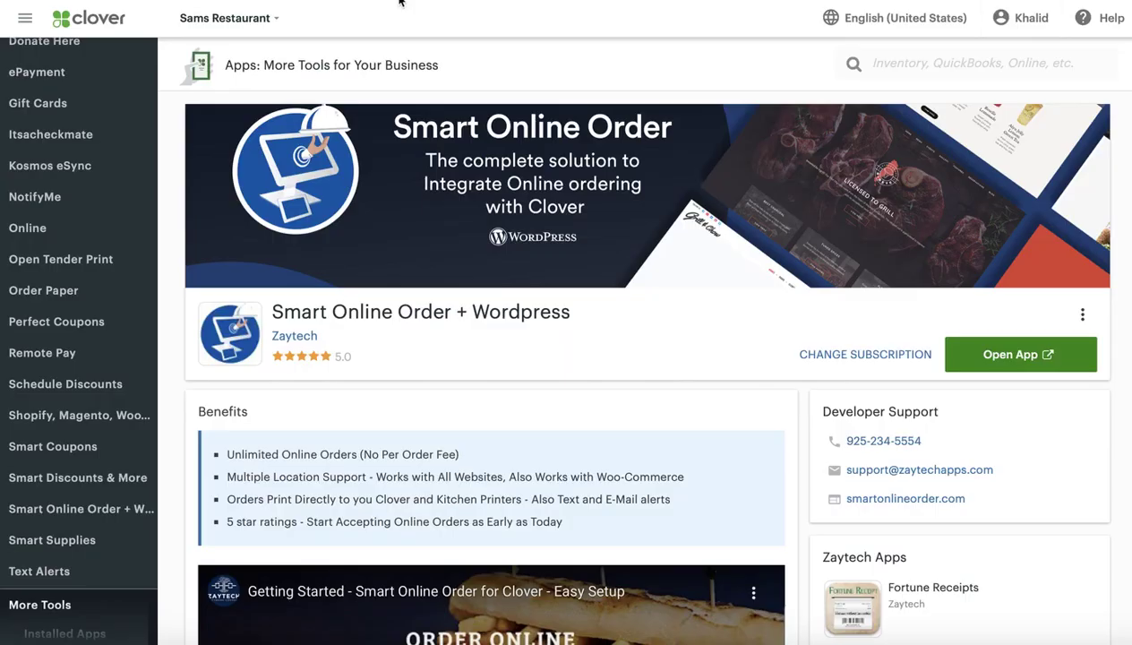
{"action": "left_click", "coordinate": [392, 2]}
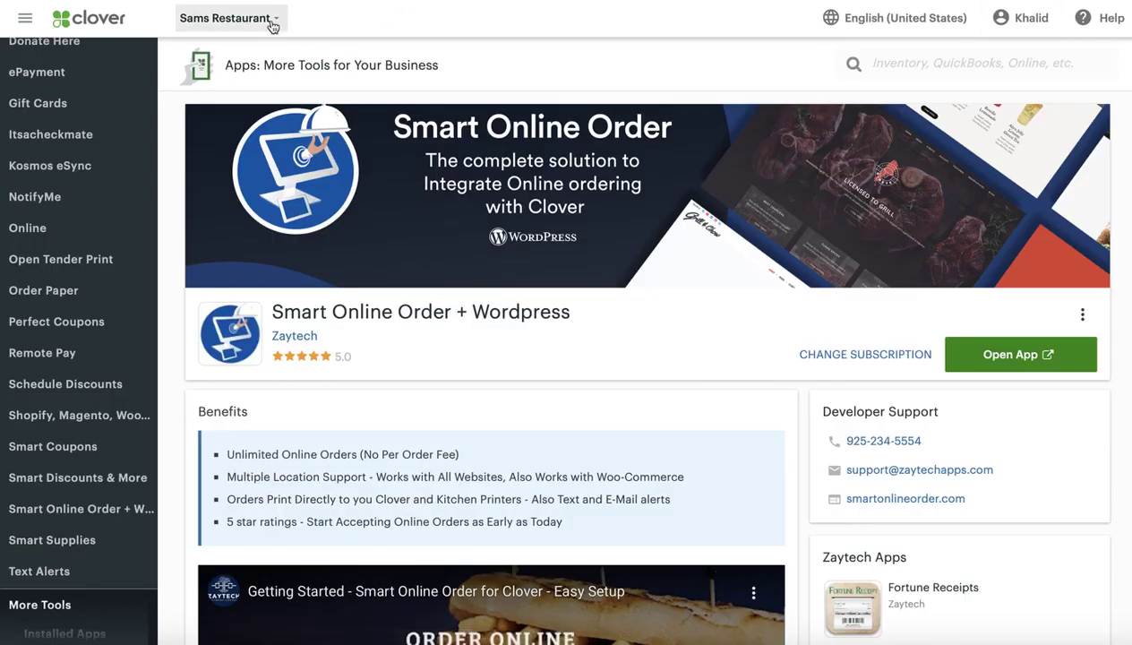
{"action": "left_click", "coordinate": [483, 2]}
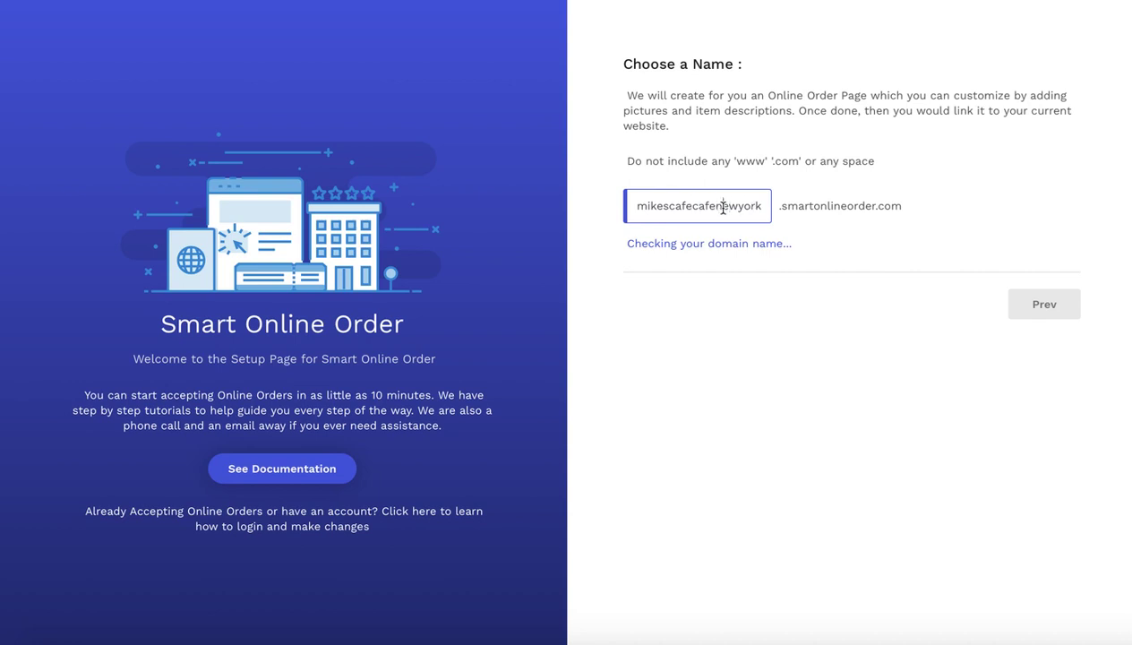
{"action": "left_click_drag", "start_coordinate": [723, 208], "coordinate": [732, 207]}
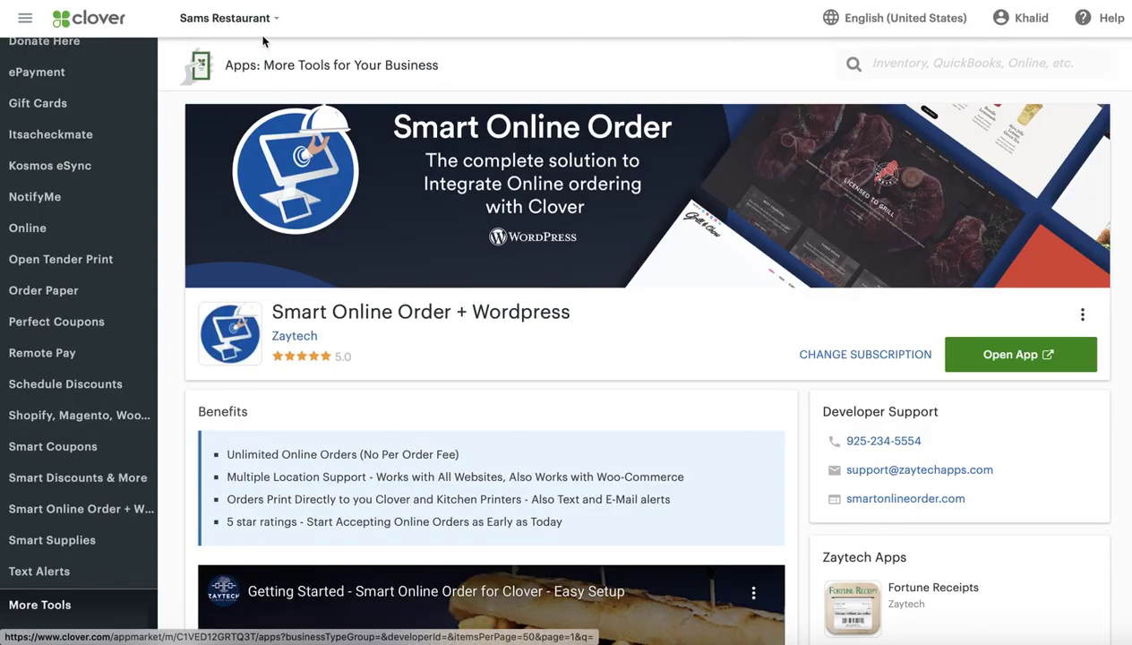
{"action": "left_click", "coordinate": [281, 19]}
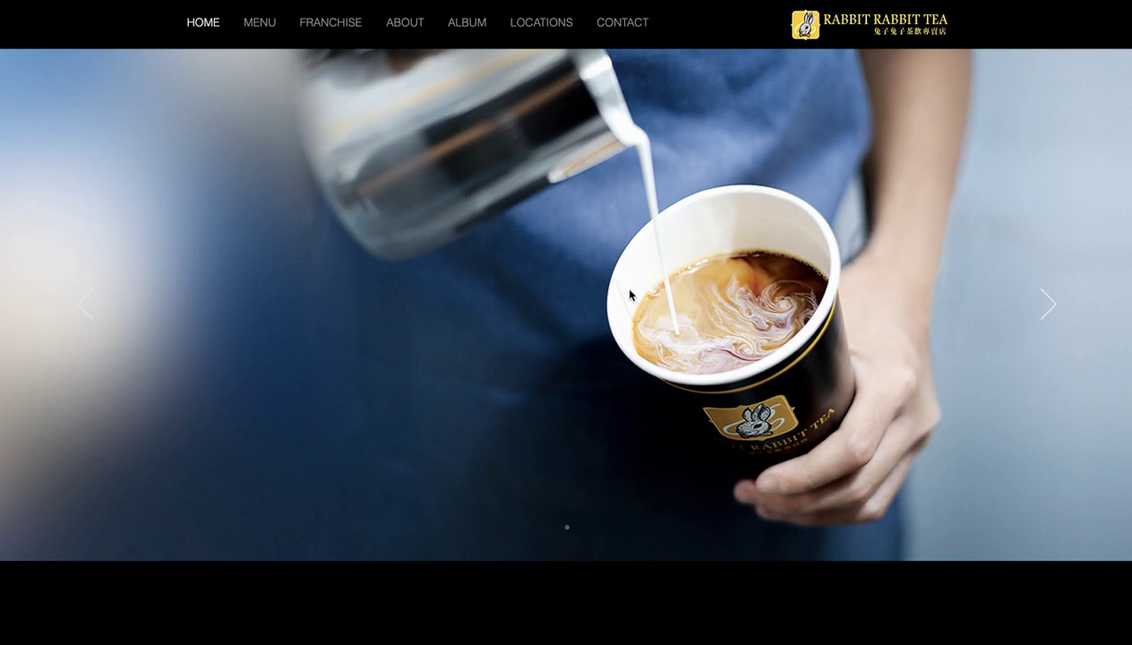
Scroll through the Rabbit Rabbit Tea homepage and Locations page
{"action": "scroll", "coordinate": [636, 323], "scroll_direction": "down", "scroll_amount": 1}
{"action": "scroll", "coordinate": [573, 304], "scroll_direction": "up", "scroll_amount": 1}
{"action": "scroll", "coordinate": [548, 305], "scroll_direction": "down", "scroll_amount": 3}
{"action": "scroll", "coordinate": [548, 304], "scroll_direction": "up", "scroll_amount": 3}
{"action": "scroll", "coordinate": [597, 327], "scroll_direction": "down", "scroll_amount": 4}
{"action": "scroll", "coordinate": [599, 322], "scroll_direction": "up", "scroll_amount": 2}
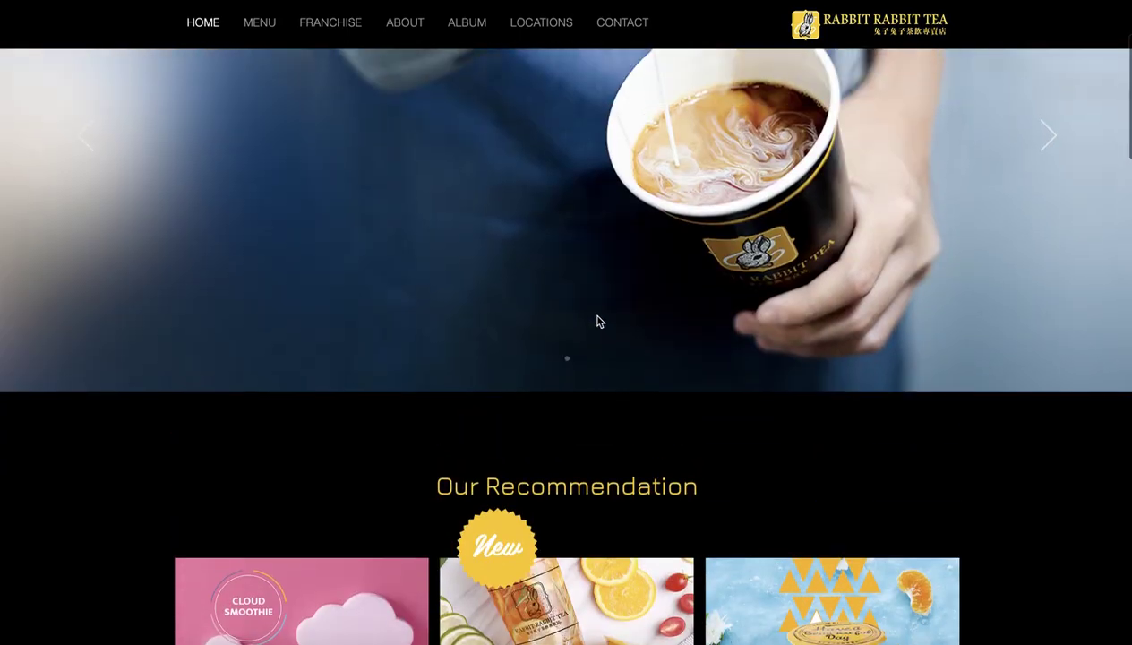
{"action": "scroll", "coordinate": [573, 333], "scroll_direction": "down", "scroll_amount": 2}
{"action": "scroll", "coordinate": [551, 346], "scroll_direction": "up", "scroll_amount": 3}
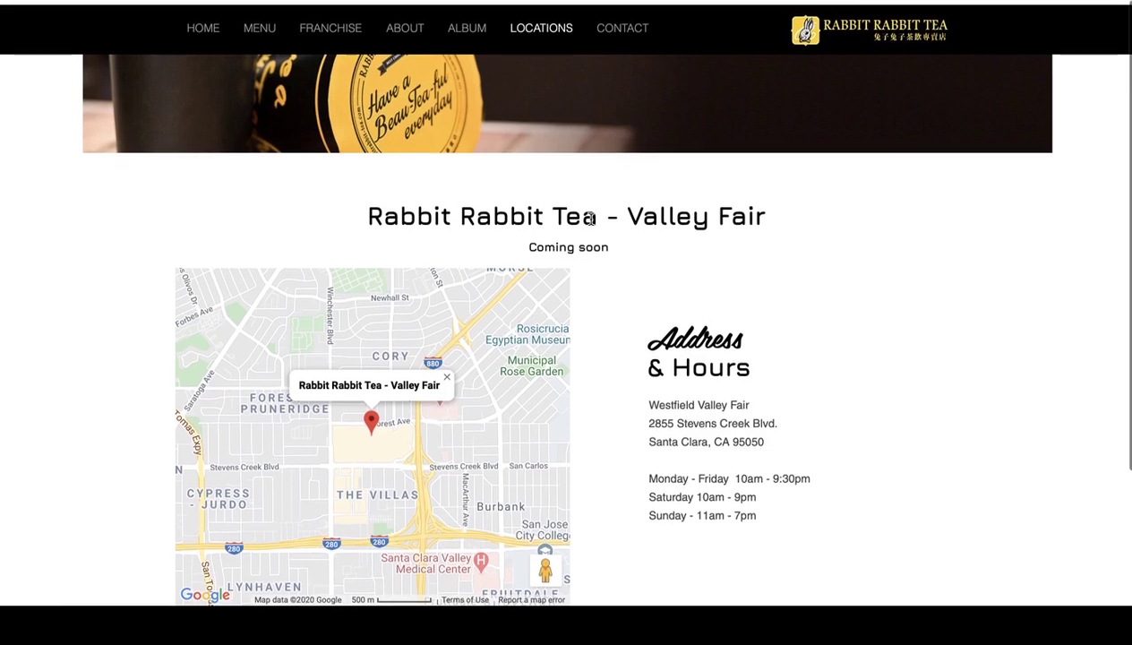
{"action": "scroll", "coordinate": [636, 286], "scroll_direction": "down", "scroll_amount": 2}
{"action": "scroll", "coordinate": [636, 286], "scroll_direction": "down", "scroll_amount": 2}
{"action": "scroll", "coordinate": [636, 286], "scroll_direction": "up", "scroll_amount": 4}
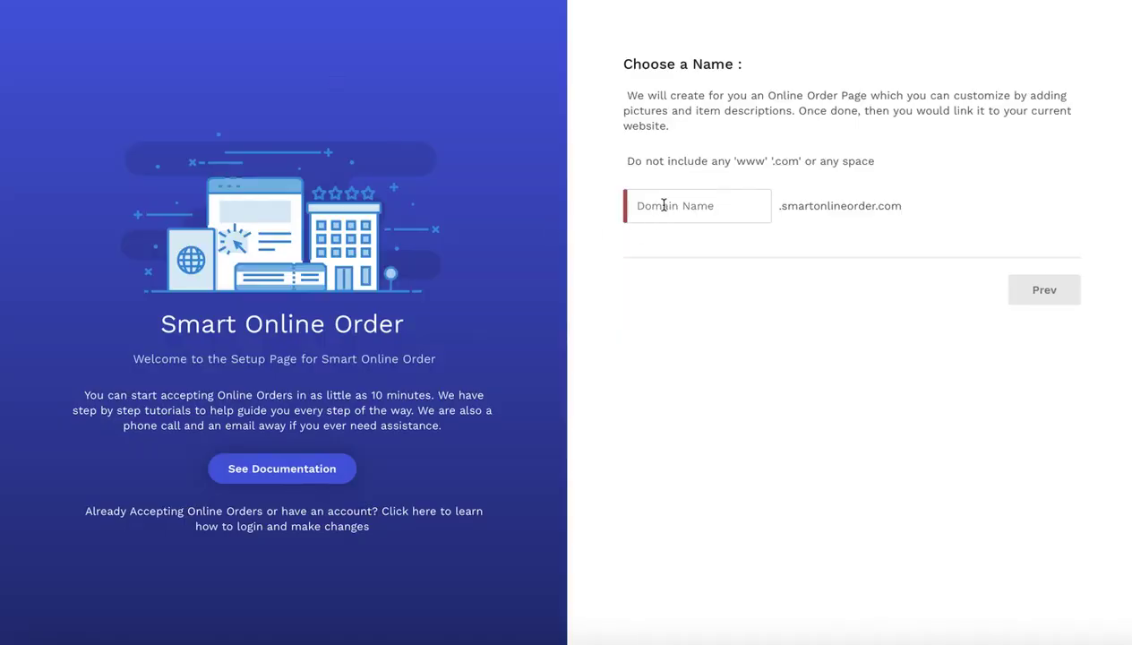
Enter rabbitrabbittea as the domain name, dismissing the autocorrect suggestion
{"action": "left_click", "coordinate": [664, 205]}
{"action": "type", "text": "rabbitr"}
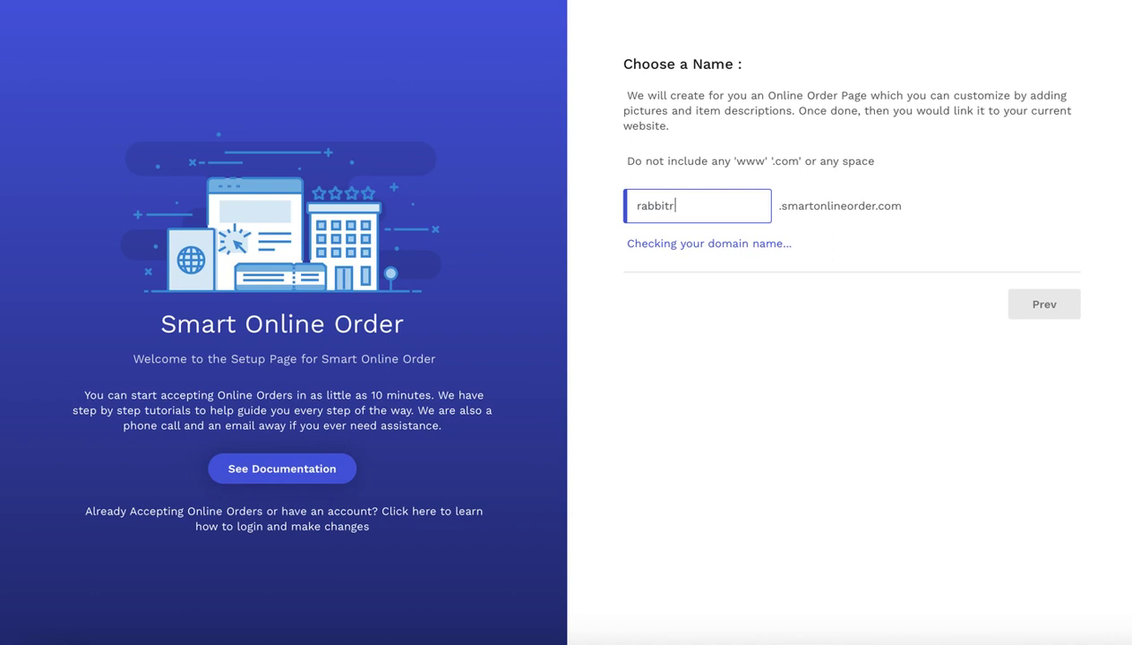
{"action": "type", "text": "abbit"}
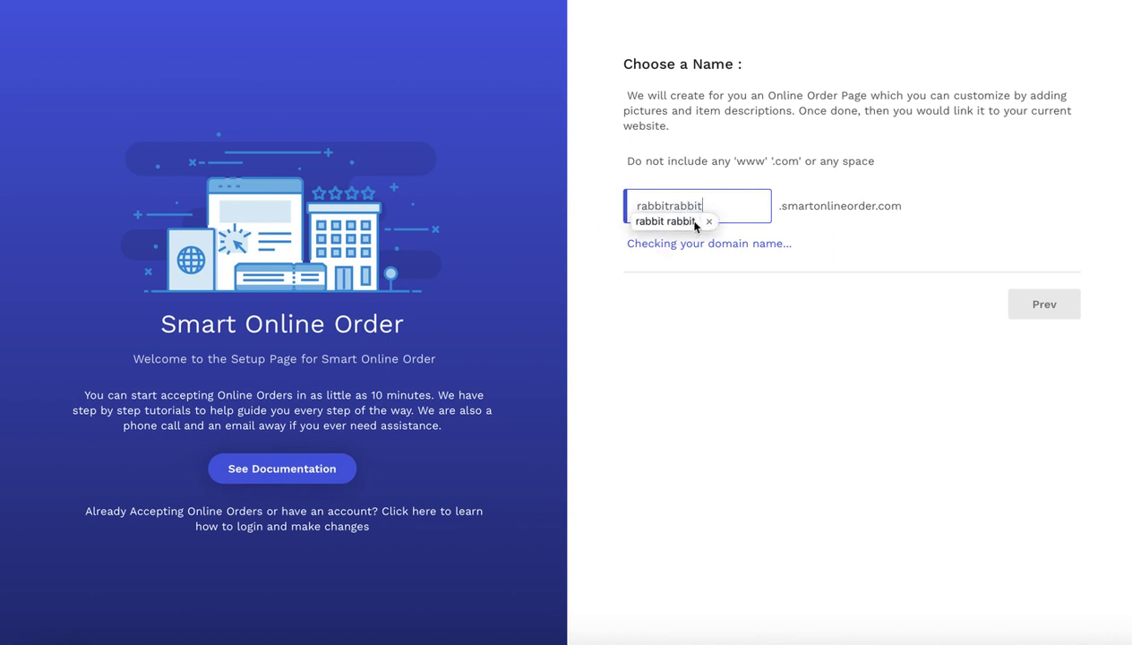
{"action": "left_click", "coordinate": [709, 222]}
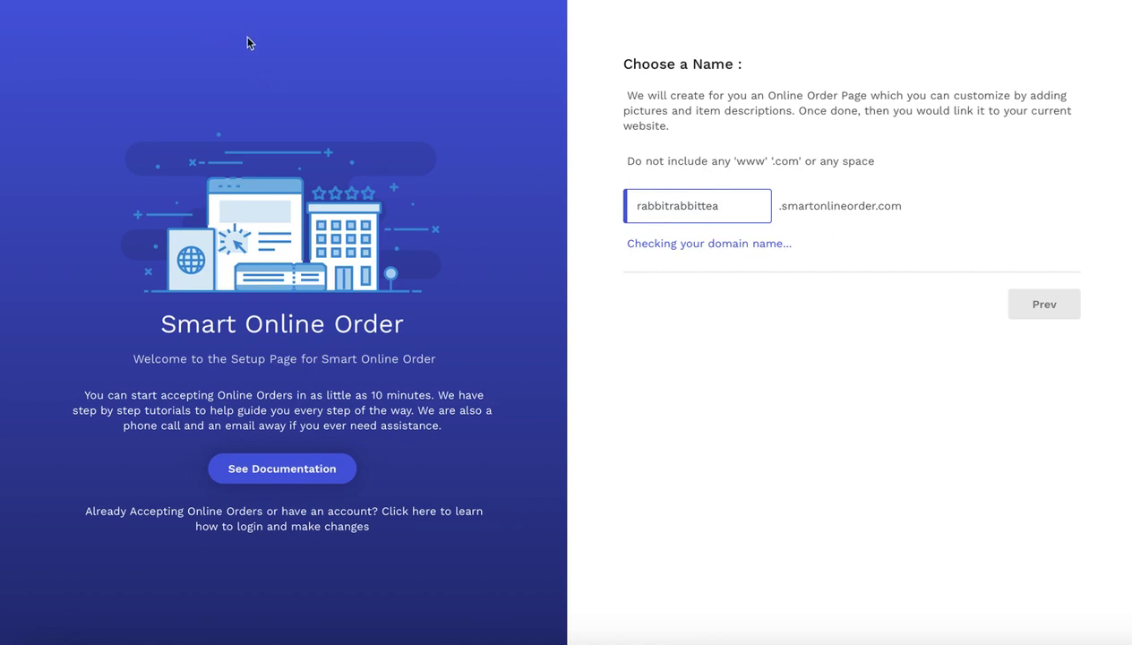
Select the Westfield address and Valley Fair title on the Rabbit Rabbit Tea locations page
{"action": "left_click", "coordinate": [296, 0]}
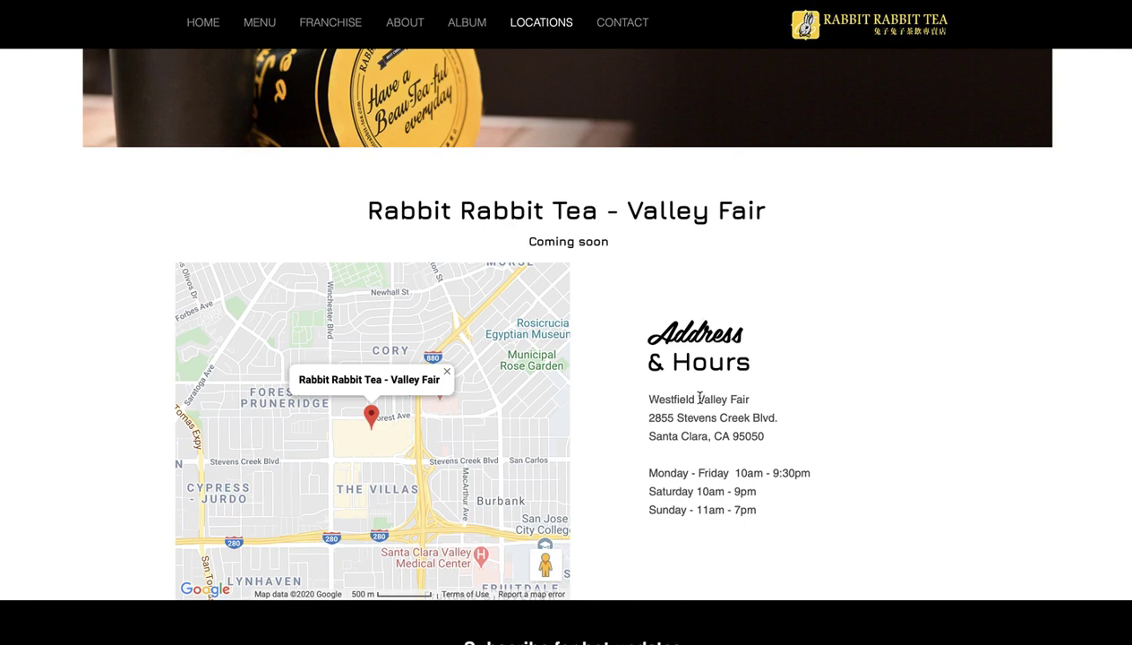
{"action": "left_click_drag", "start_coordinate": [646, 400], "coordinate": [694, 399]}
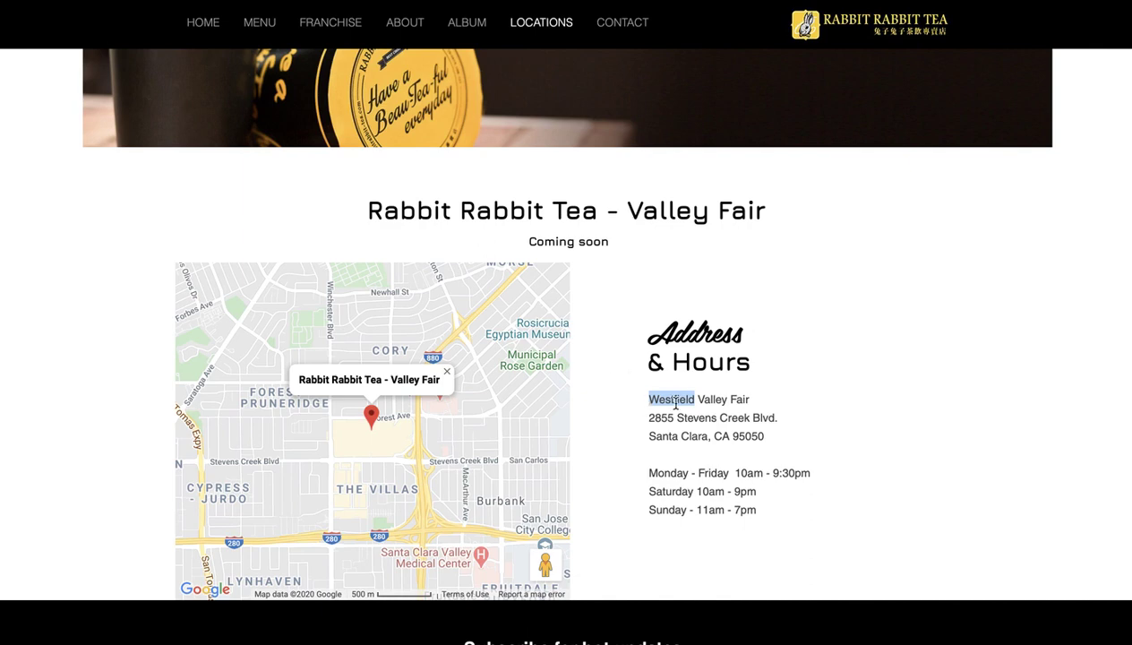
{"action": "left_click_drag", "start_coordinate": [625, 211], "coordinate": [763, 212]}
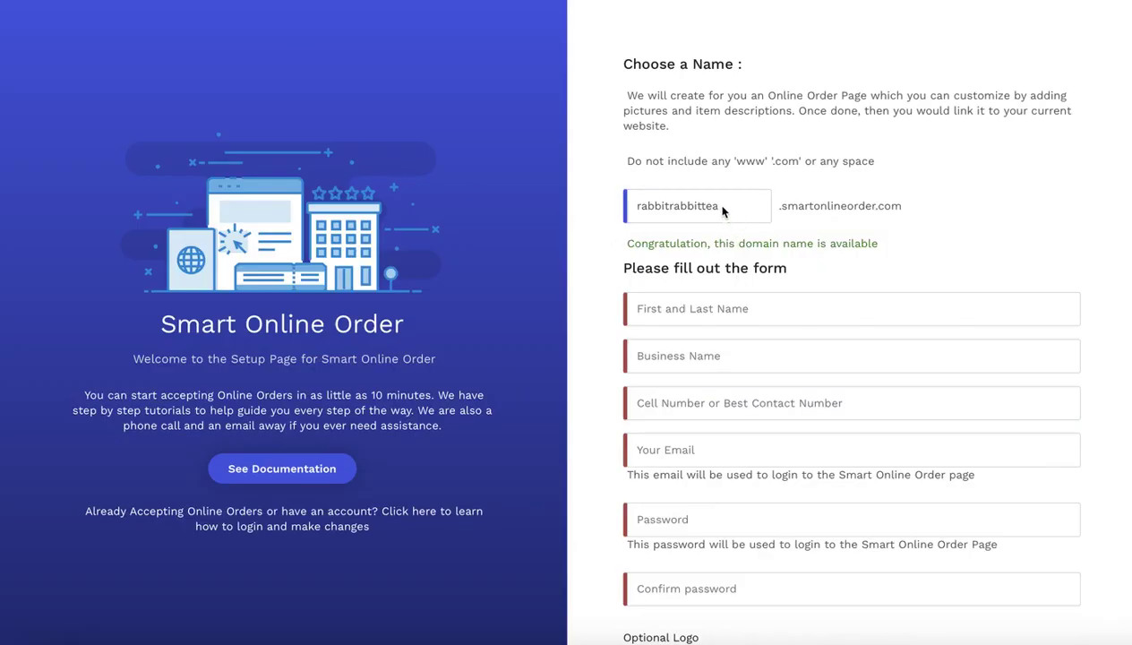
Scroll the blank setup form to review the Optional Logo and header image fields
{"action": "scroll", "coordinate": [632, 347], "scroll_direction": "down", "scroll_amount": 5}
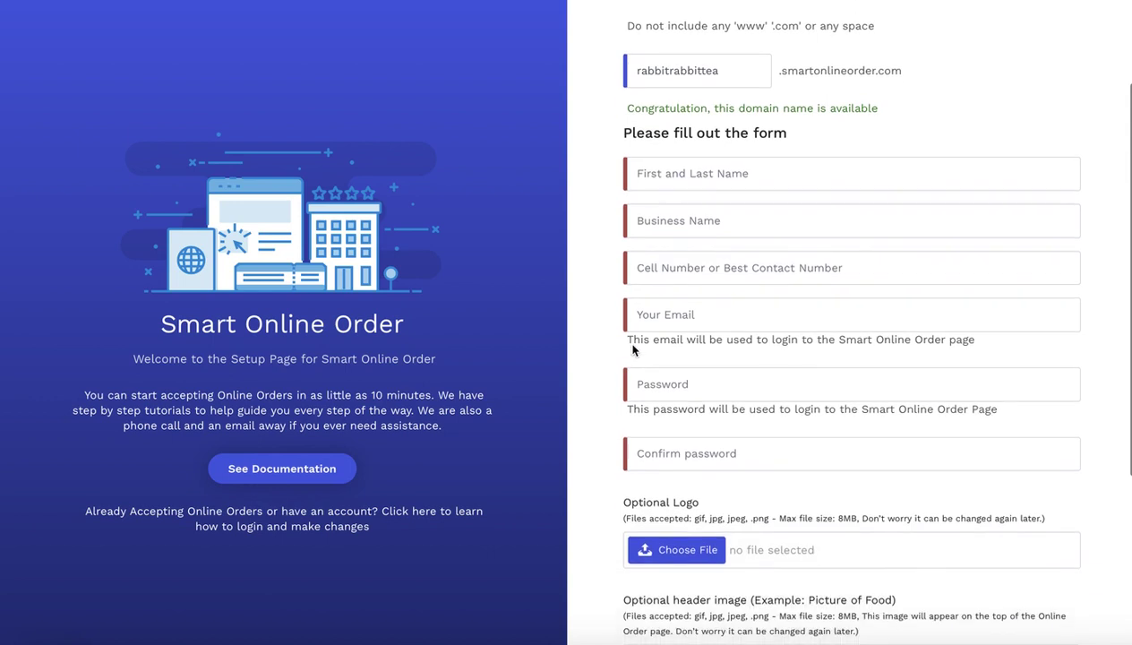
{"action": "scroll", "coordinate": [632, 348], "scroll_direction": "up", "scroll_amount": 2}
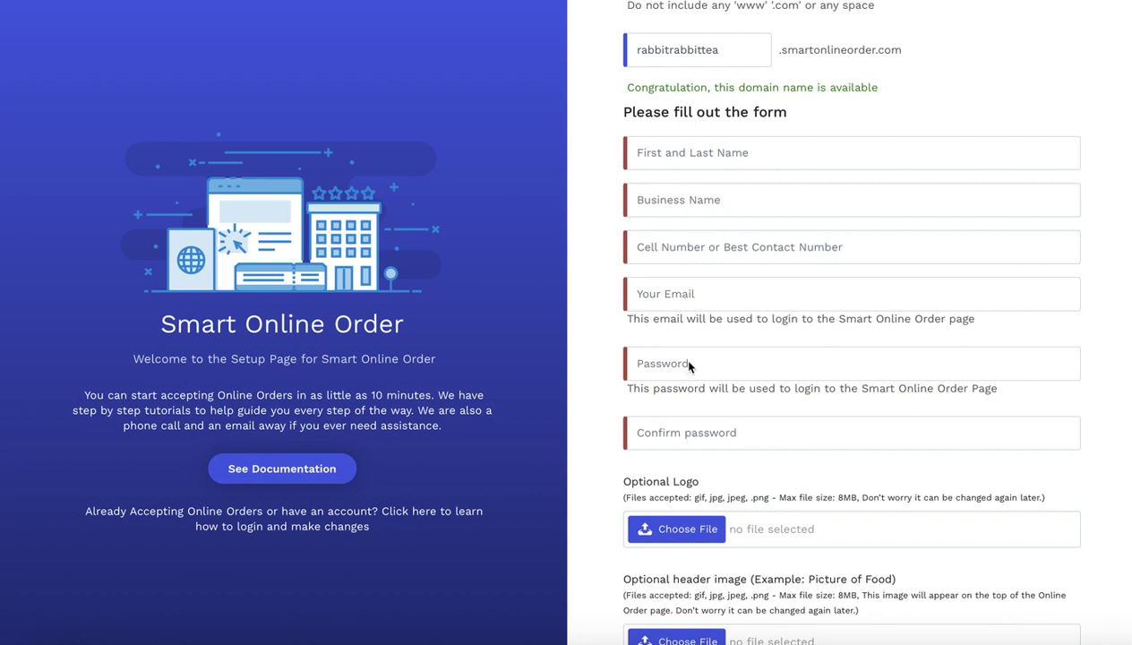
{"action": "scroll", "coordinate": [678, 302], "scroll_direction": "up", "scroll_amount": 1}
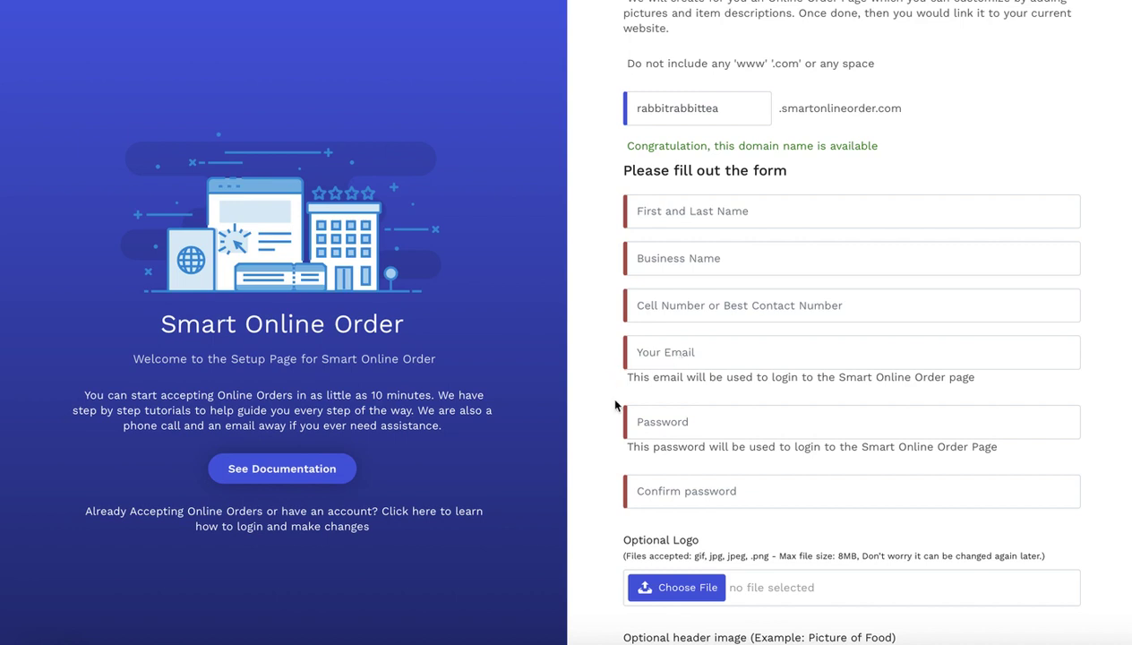
{"action": "scroll", "coordinate": [616, 405], "scroll_direction": "down", "scroll_amount": 5}
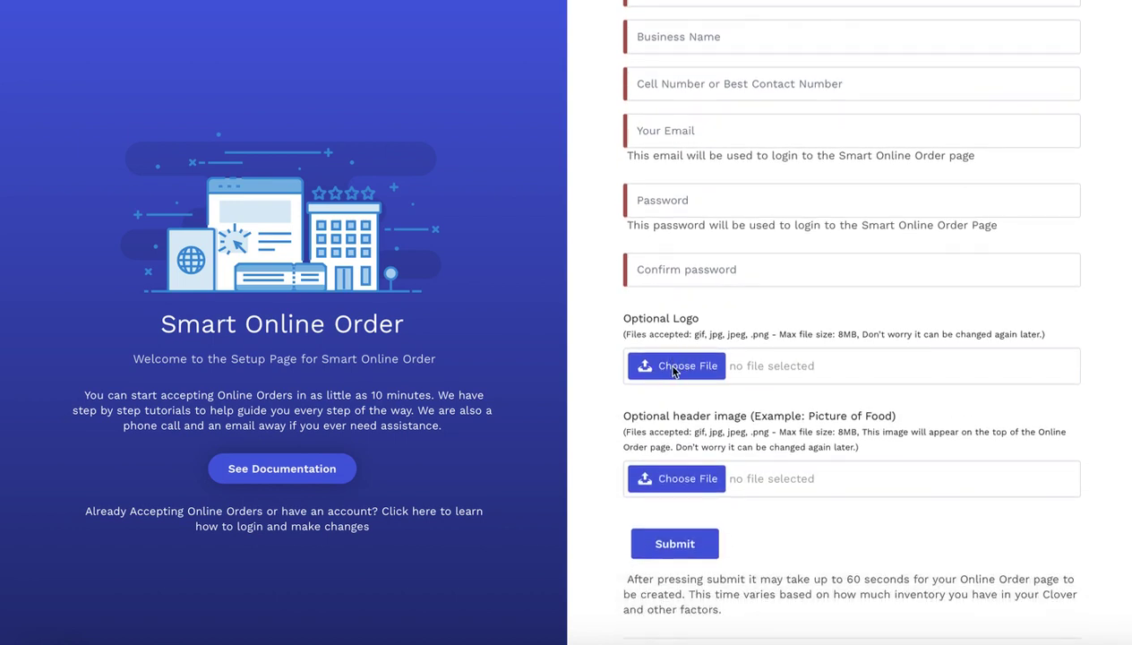
{"action": "scroll", "coordinate": [596, 447], "scroll_direction": "down", "scroll_amount": 1}
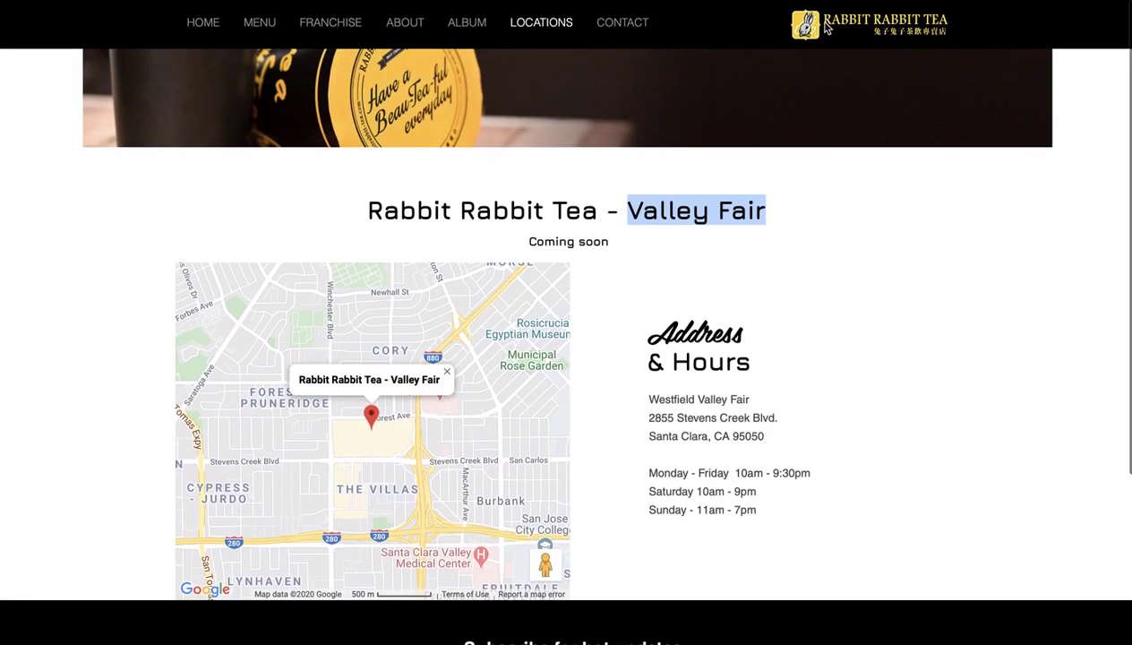
Save the Rabbit Rabbit Tea header logo image to Downloads as rabbitlogo
{"action": "scroll", "coordinate": [552, 238], "scroll_direction": "down", "scroll_amount": 1}
{"action": "scroll", "coordinate": [552, 237], "scroll_direction": "up", "scroll_amount": 1}
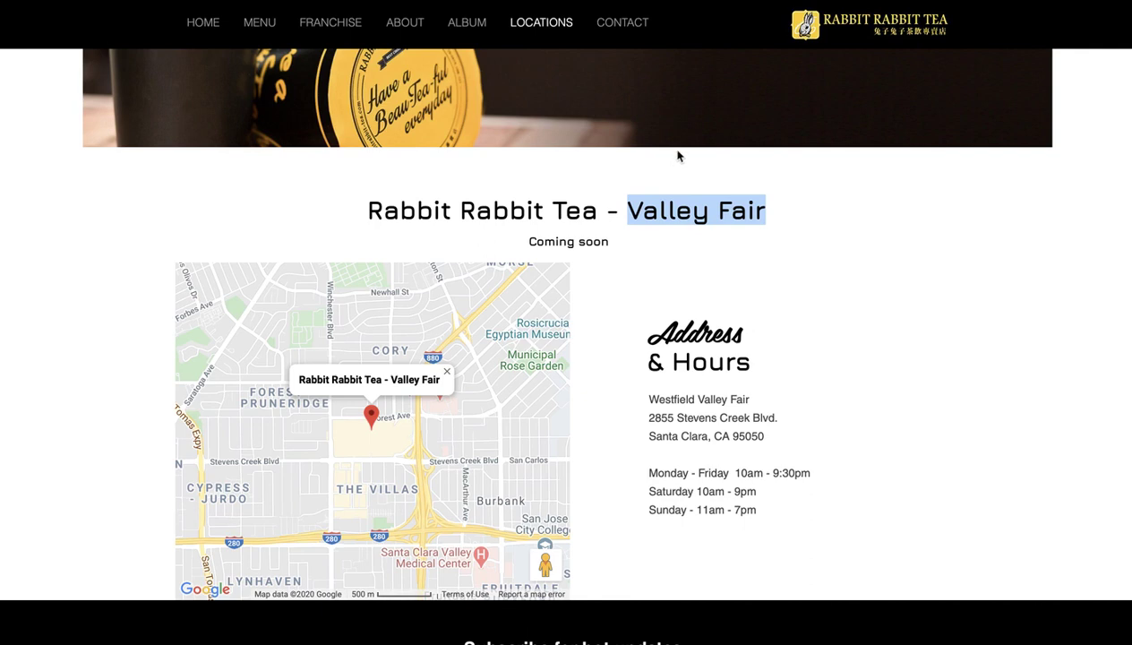
{"action": "right_click", "coordinate": [829, 27]}
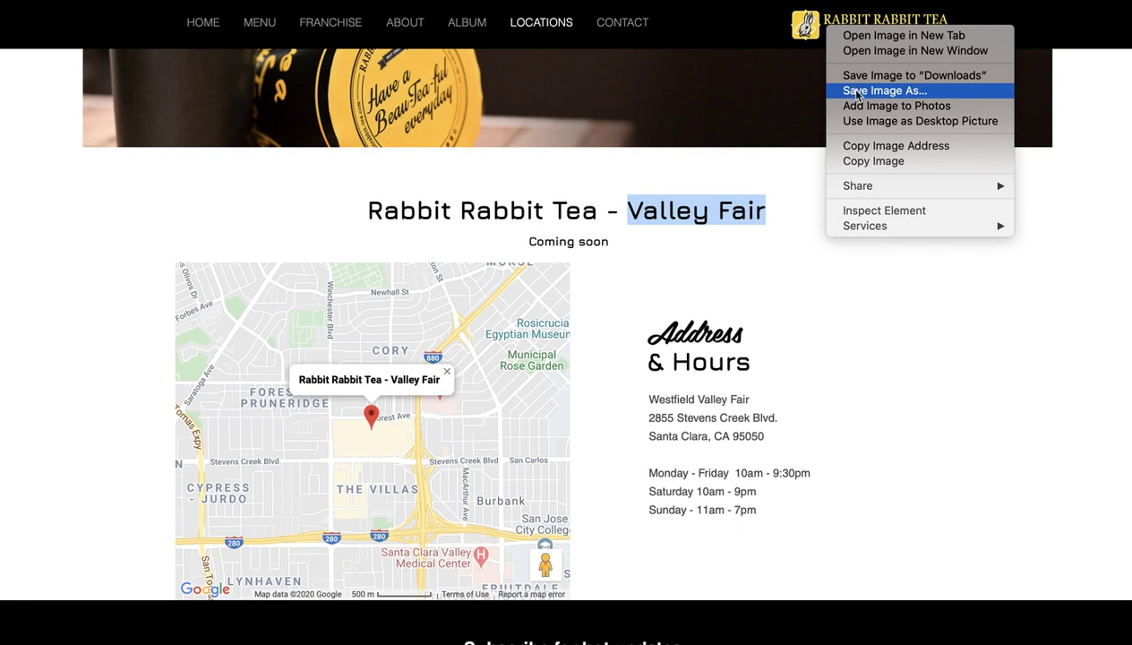
{"action": "left_click", "coordinate": [857, 90]}
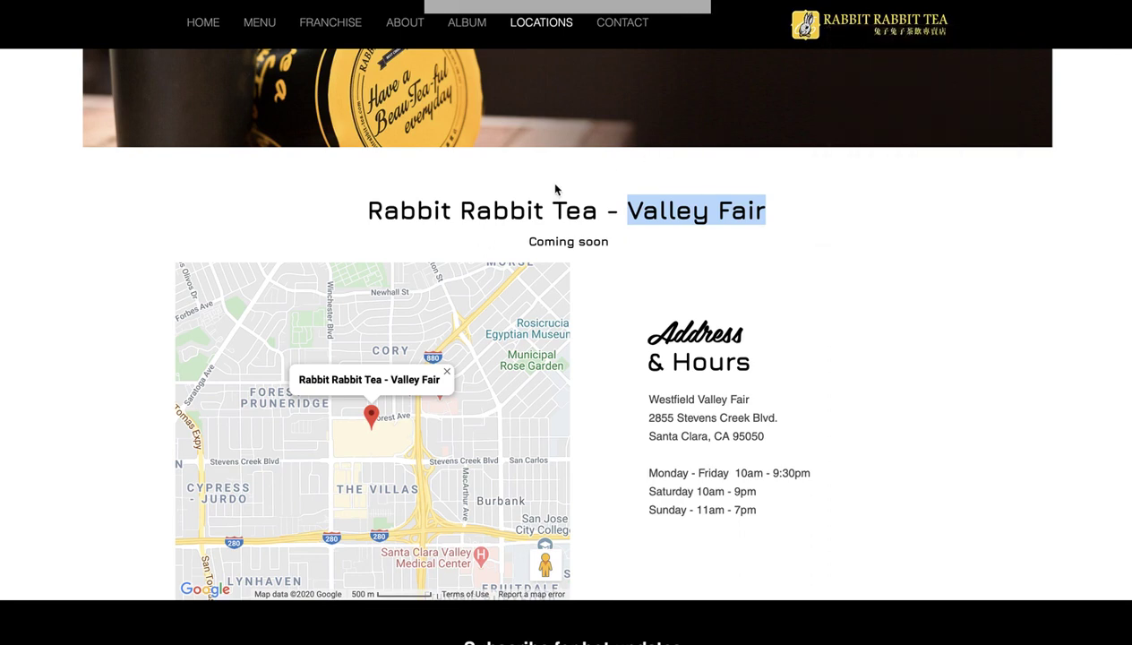
{"action": "type", "text": "r"}
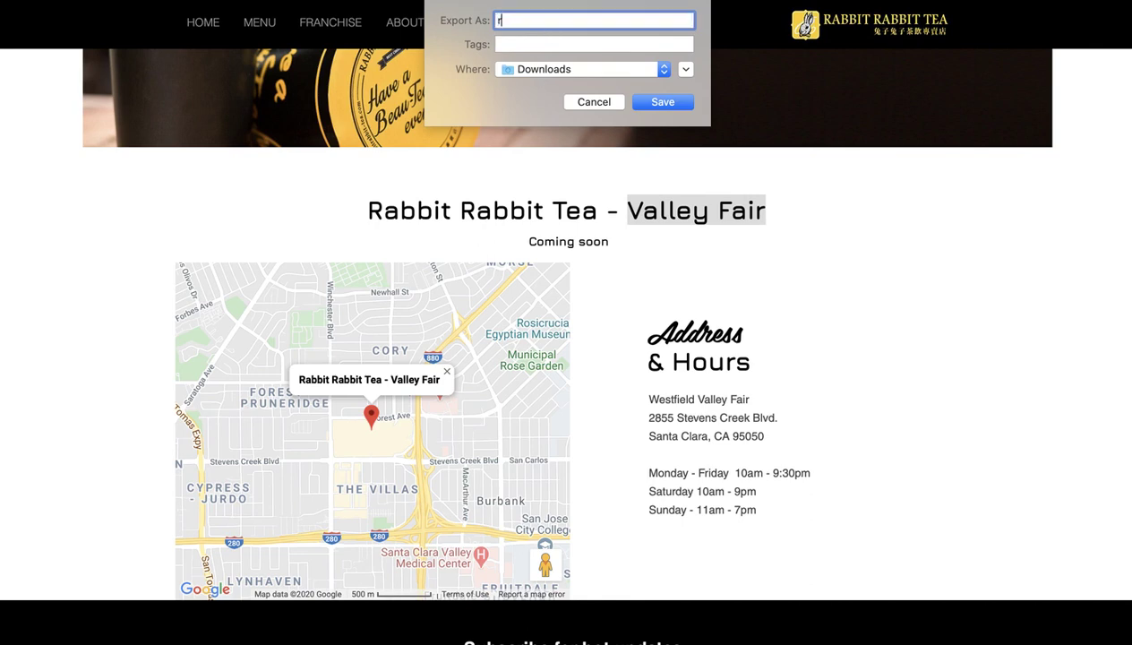
{"action": "type", "text": "abbitlogo_"}
{"action": "left_click", "coordinate": [674, 97]}
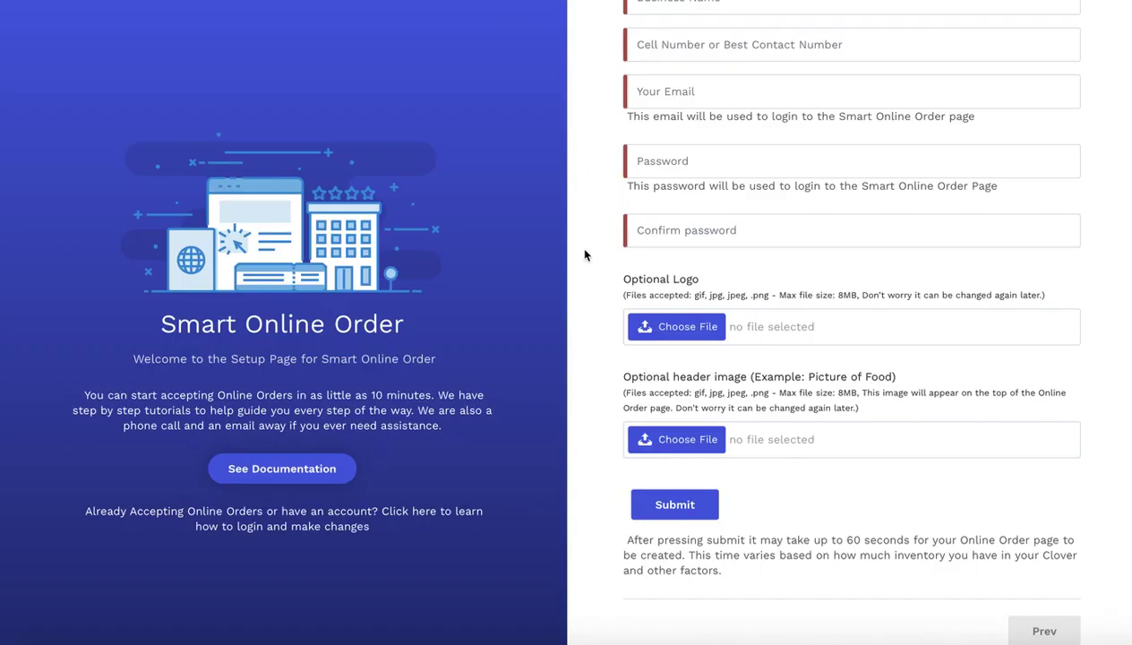
{"action": "scroll", "coordinate": [588, 344], "scroll_direction": "down", "scroll_amount": 1}
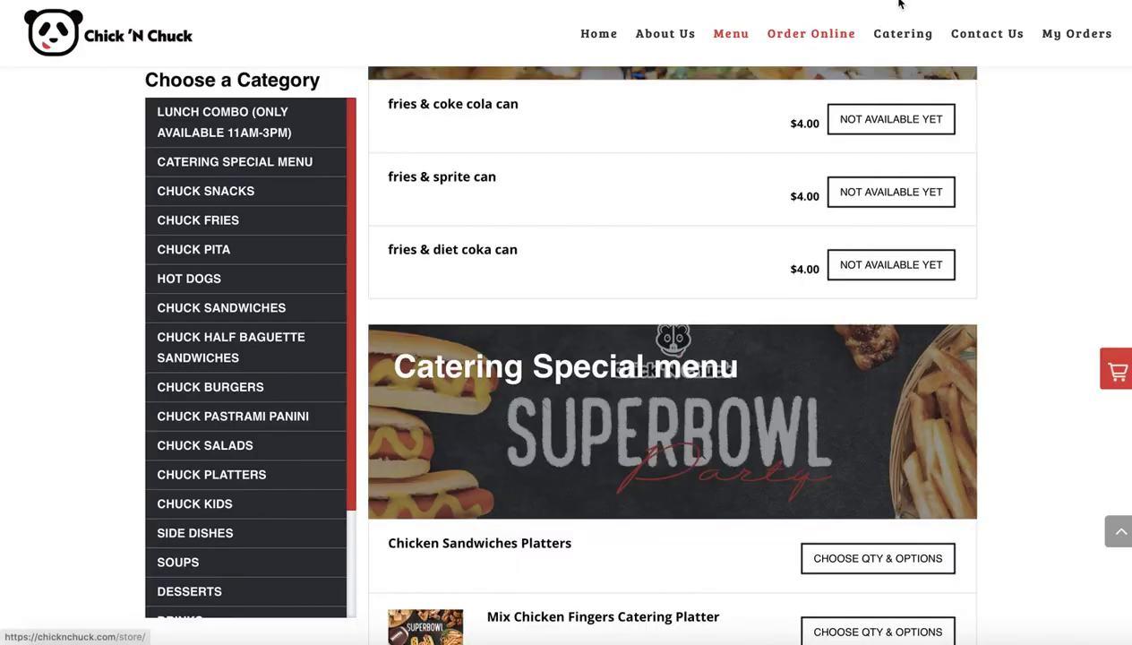
Browse the Chick 'N Chuck and Golden Egg Cafe order pages, then enter unsplash in Google
{"action": "scroll", "coordinate": [762, 143], "scroll_direction": "up", "scroll_amount": 10}
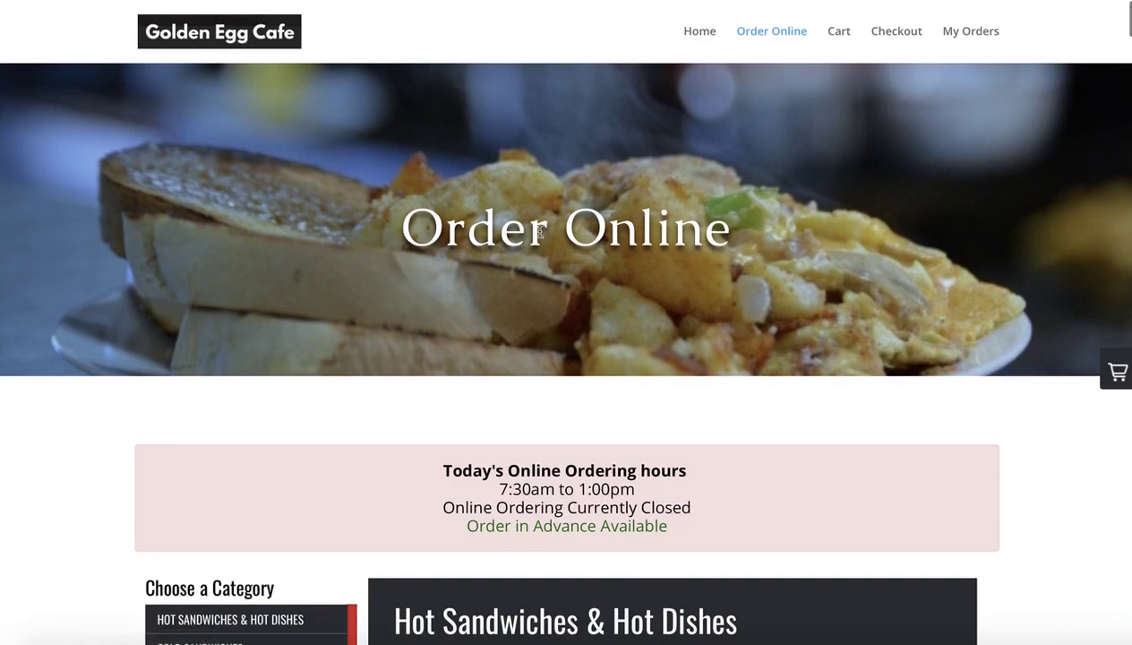
{"action": "scroll", "coordinate": [498, 379], "scroll_direction": "down", "scroll_amount": 5}
{"action": "scroll", "coordinate": [488, 361], "scroll_direction": "up", "scroll_amount": 4}
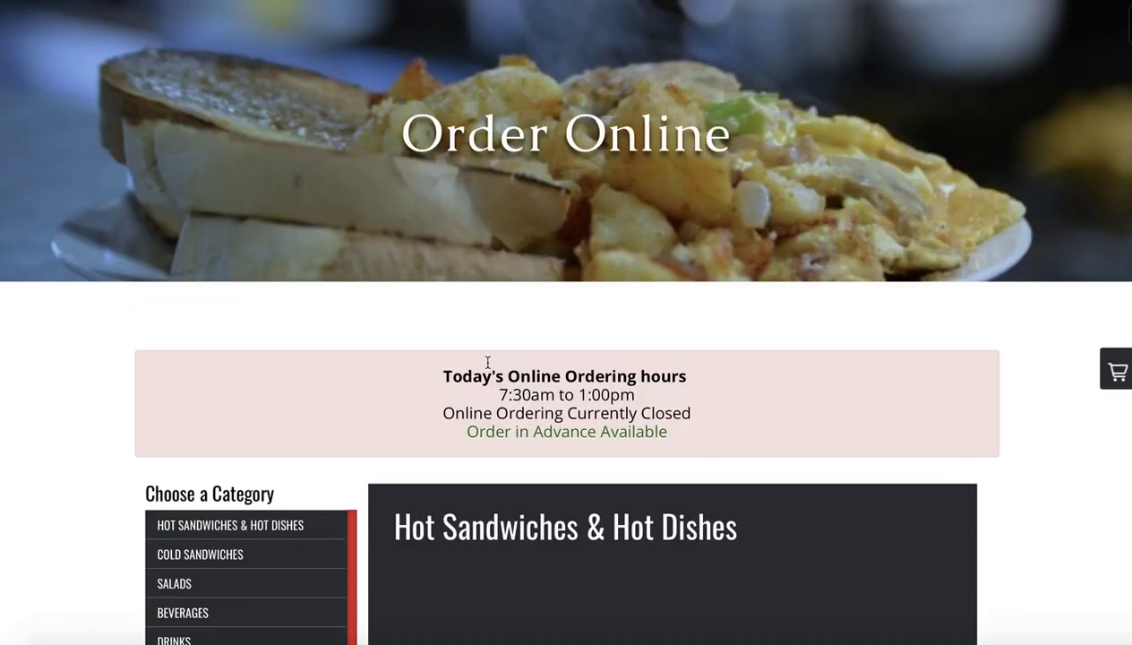
{"action": "scroll", "coordinate": [522, 269], "scroll_direction": "up", "scroll_amount": 1}
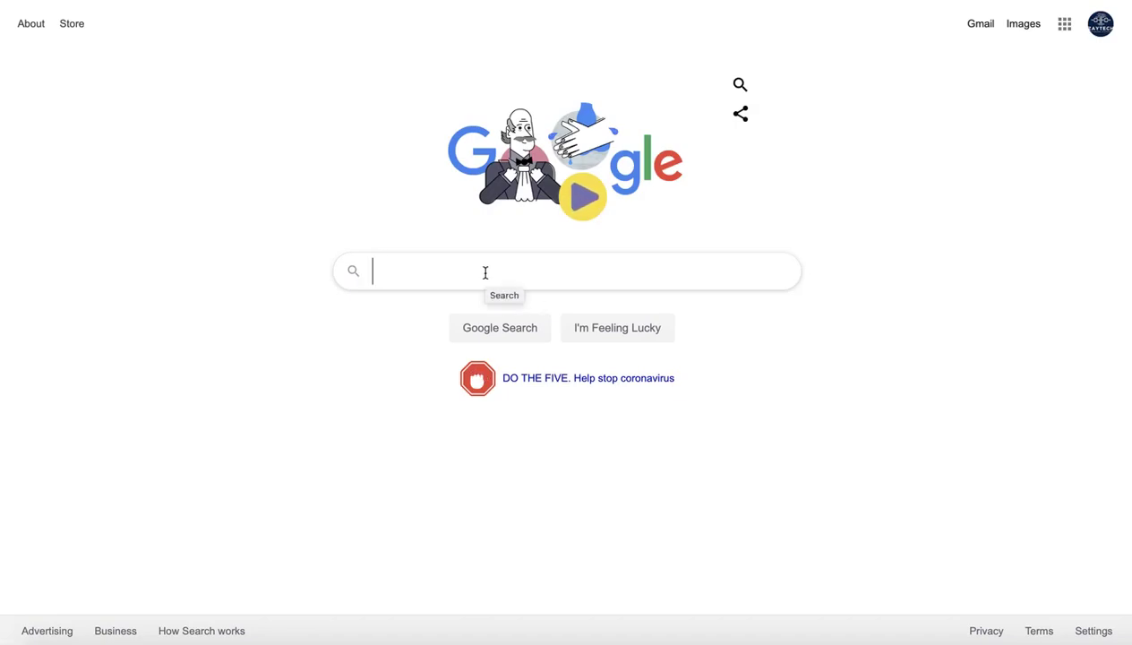
{"action": "type", "text": "unsplash"}
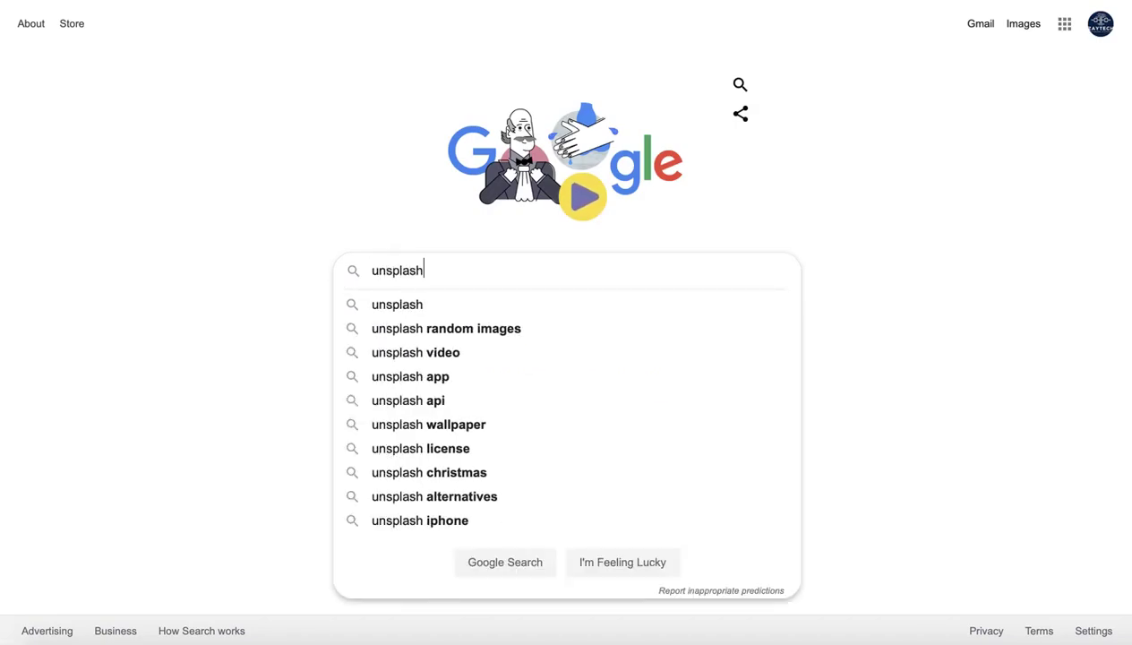
Search Google for unsplash and open the Unsplash: Beautiful Free Images & Pictures homepage
{"action": "key", "text": "Return"}
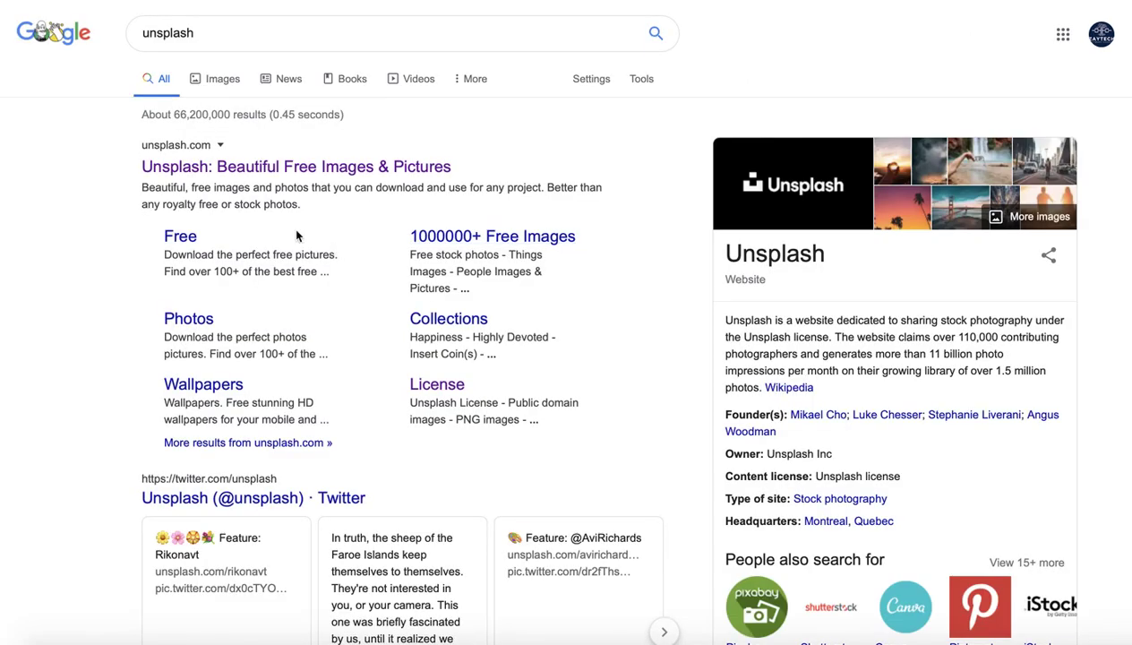
{"action": "left_click", "coordinate": [258, 172]}
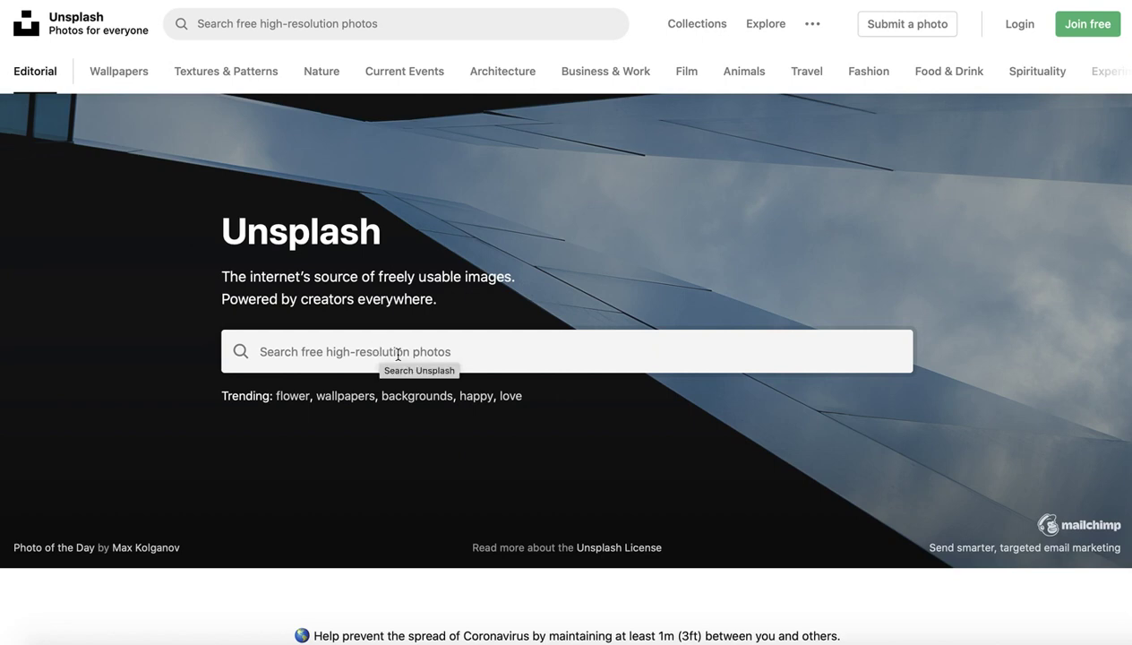
{"action": "scroll", "coordinate": [438, 455], "scroll_direction": "down", "scroll_amount": 1}
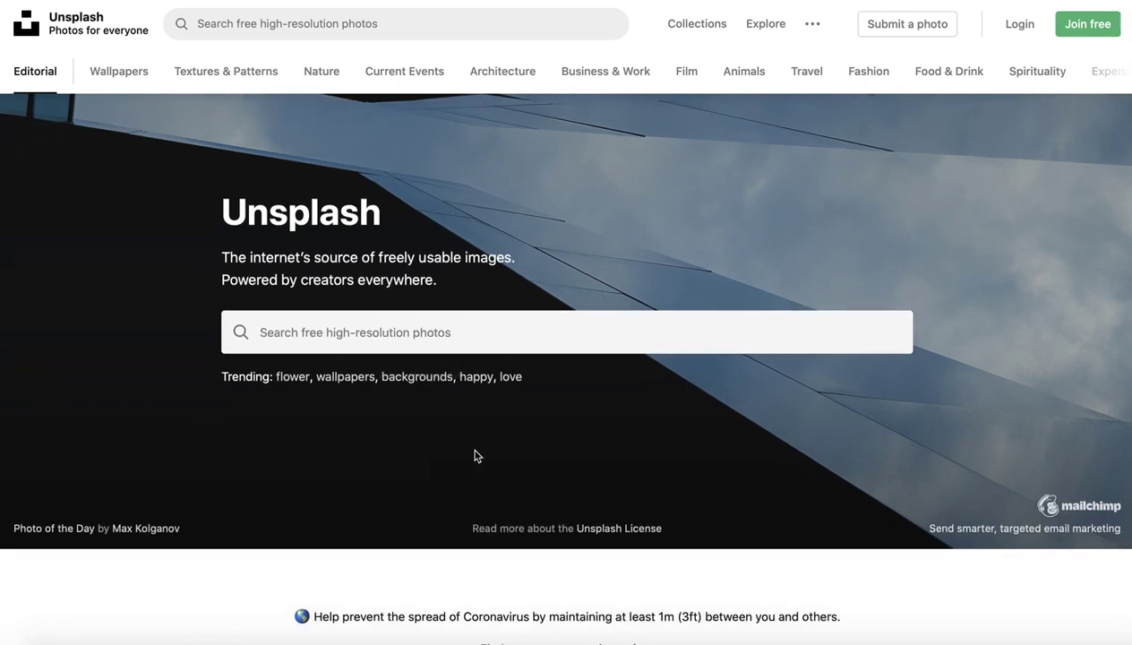
{"action": "scroll", "coordinate": [472, 452], "scroll_direction": "down", "scroll_amount": 5}
{"action": "scroll", "coordinate": [469, 436], "scroll_direction": "down", "scroll_amount": 20}
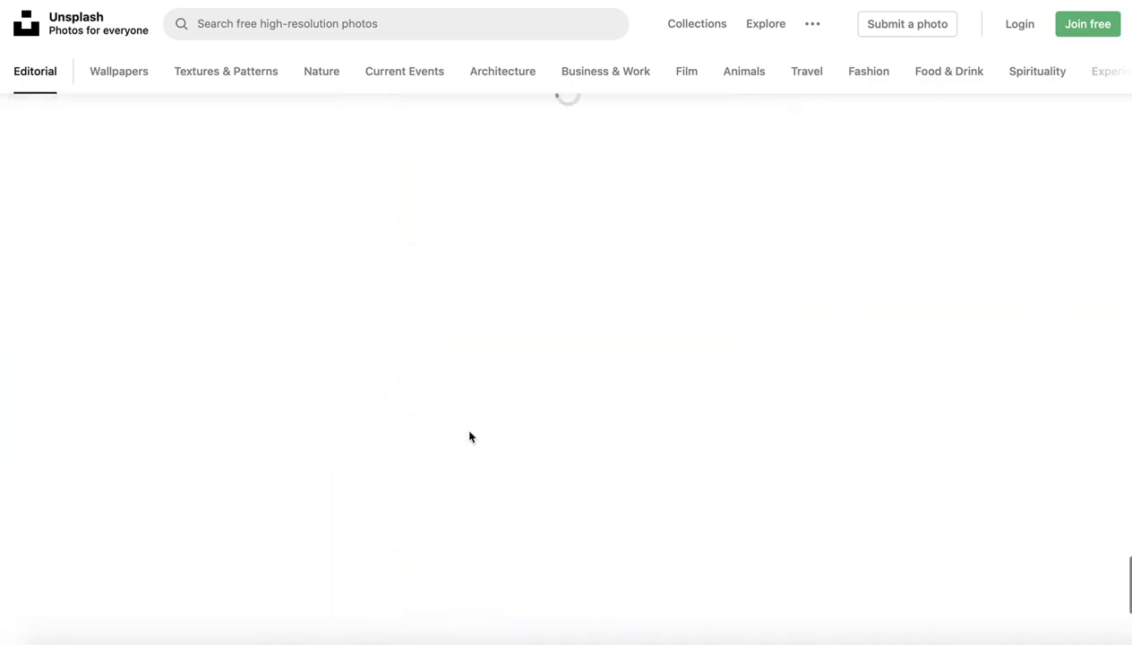
{"action": "scroll", "coordinate": [508, 477], "scroll_direction": "up", "scroll_amount": 20}
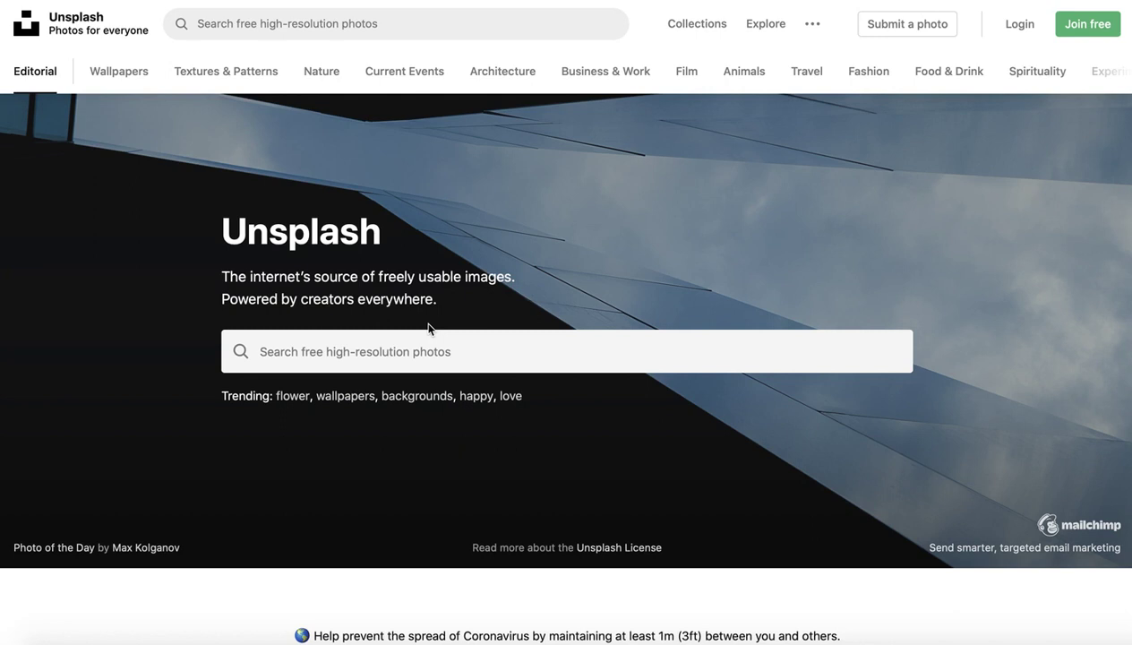
Search Unsplash for sandwich photos and browse through the results
{"action": "left_click", "coordinate": [364, 27]}
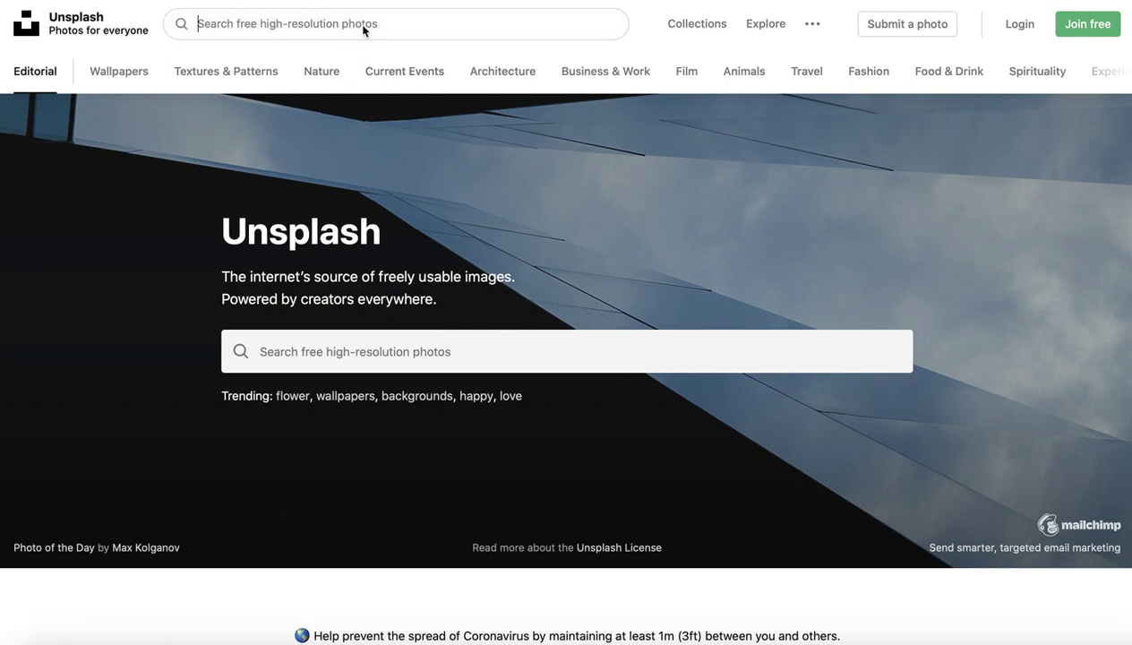
{"action": "type", "text": "sandwhich"}
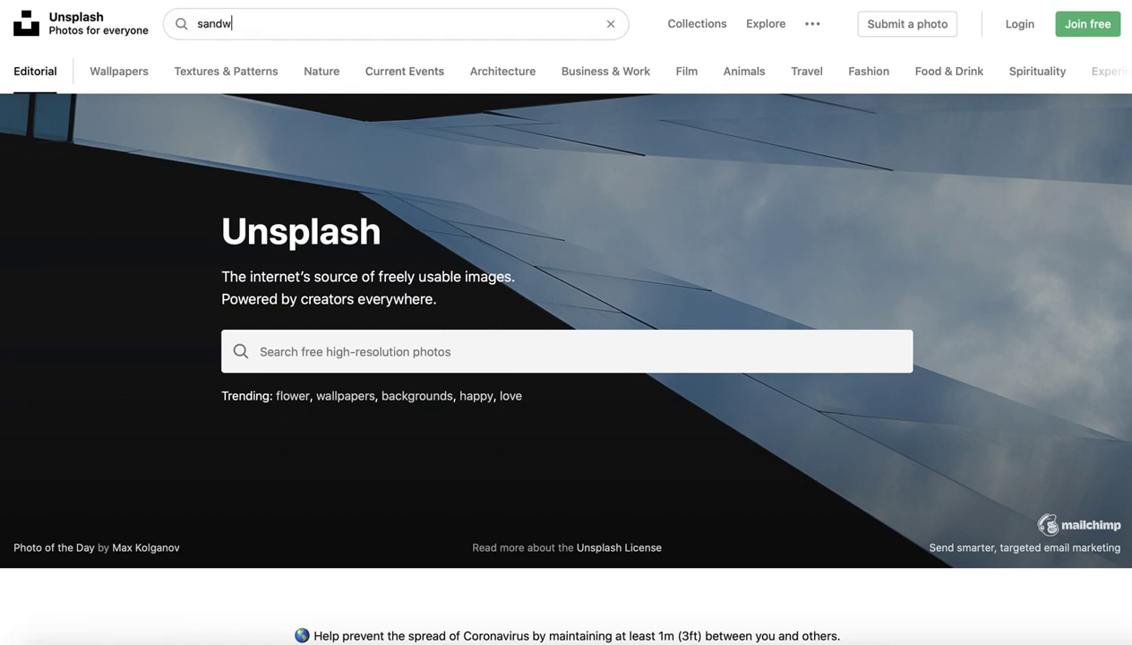
{"action": "key", "text": "BackSpace"}
{"action": "key", "text": "BackSpace"}
{"action": "key", "text": "BackSpace"}
{"action": "key", "text": "BackSpace"}
{"action": "type", "text": "ich"}
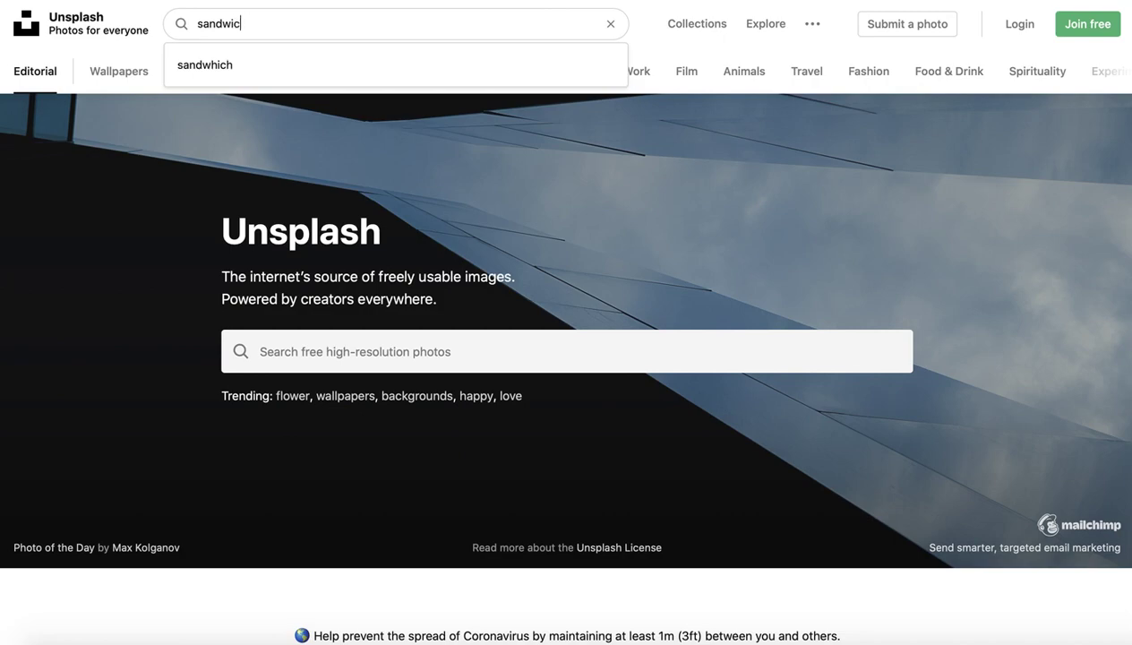
{"action": "key", "text": "Return"}
{"action": "scroll", "coordinate": [576, 379], "scroll_direction": "down", "scroll_amount": 5}
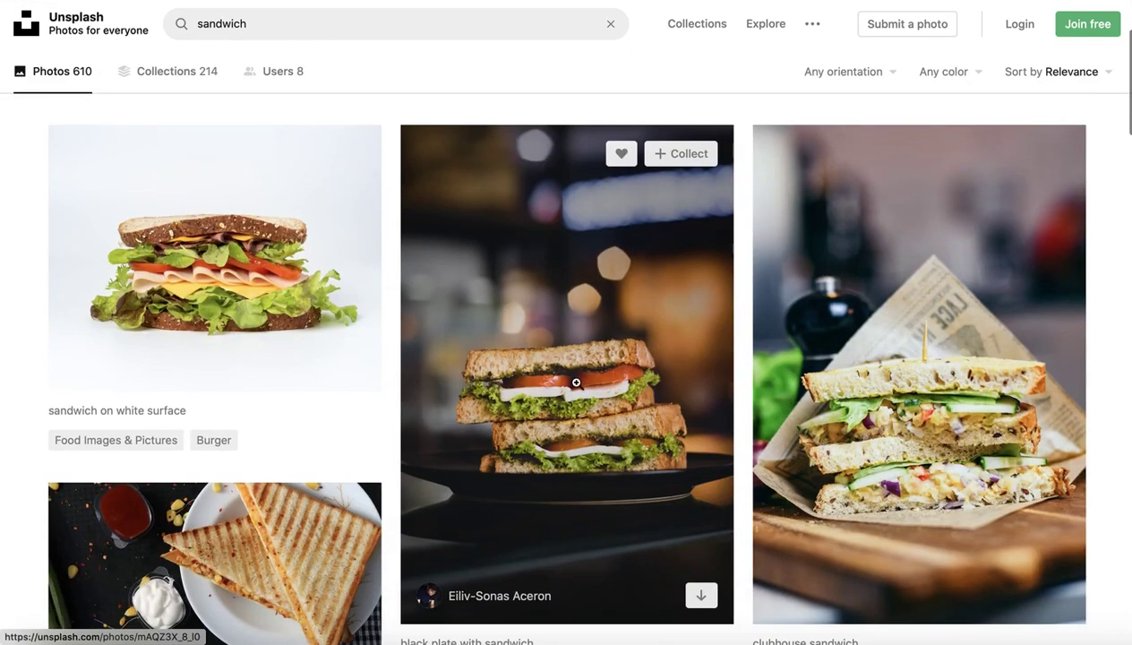
{"action": "scroll", "coordinate": [578, 387], "scroll_direction": "up", "scroll_amount": 2}
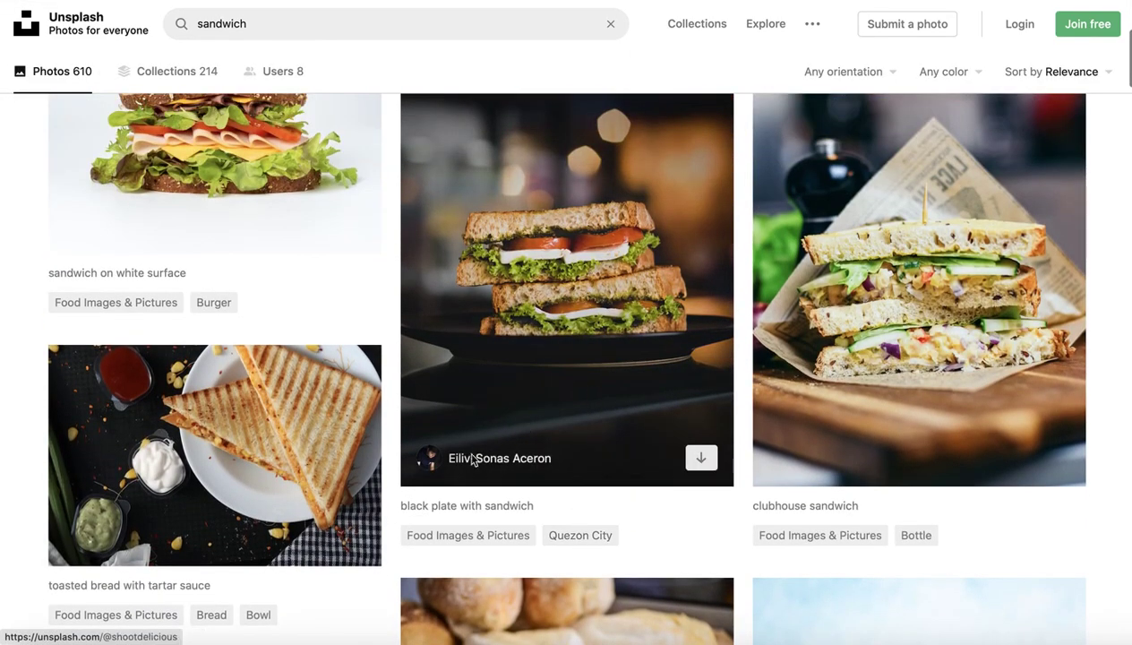
{"action": "mouse_move", "coordinate": [528, 462]}
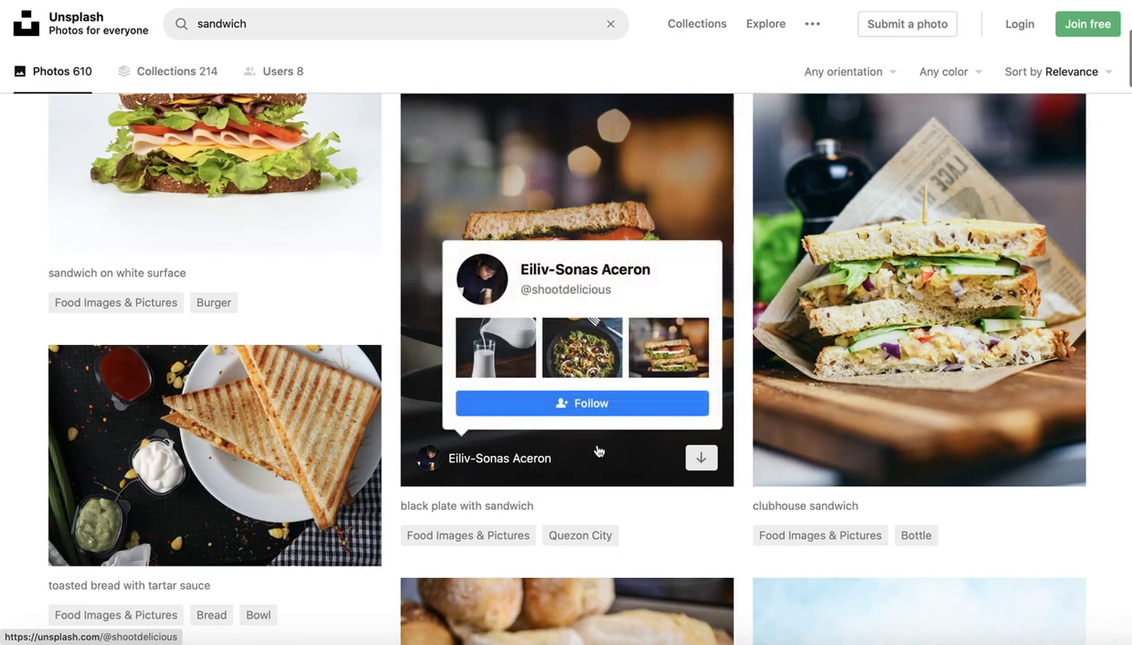
{"action": "scroll", "coordinate": [632, 458], "scroll_direction": "down", "scroll_amount": 1}
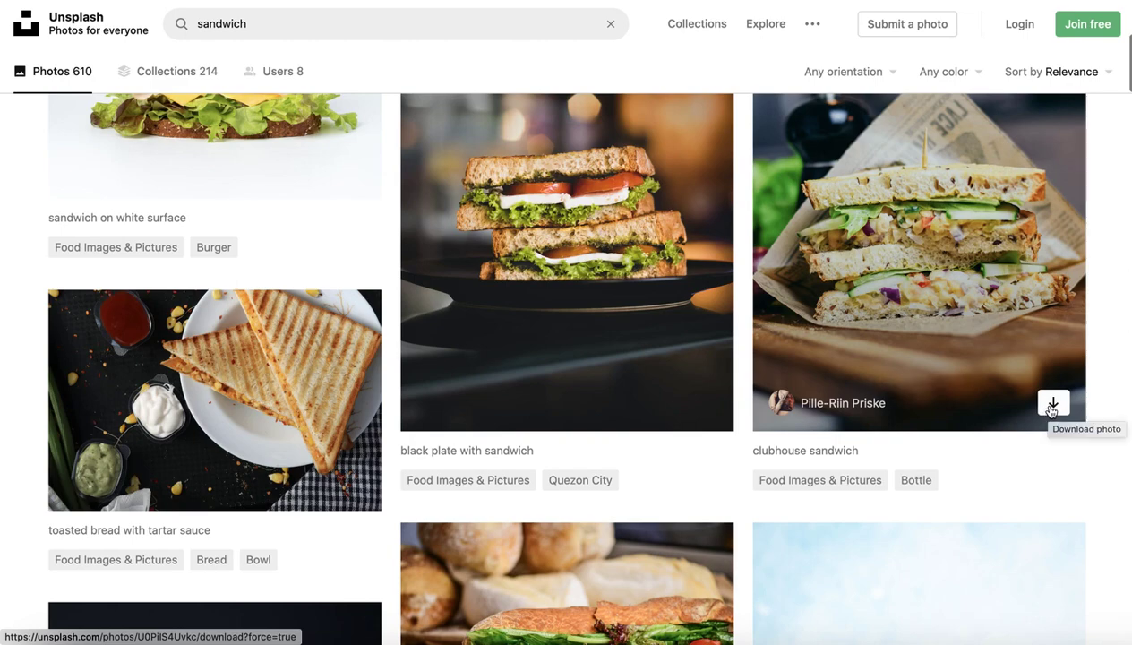
{"action": "scroll", "coordinate": [983, 332], "scroll_direction": "up", "scroll_amount": 2}
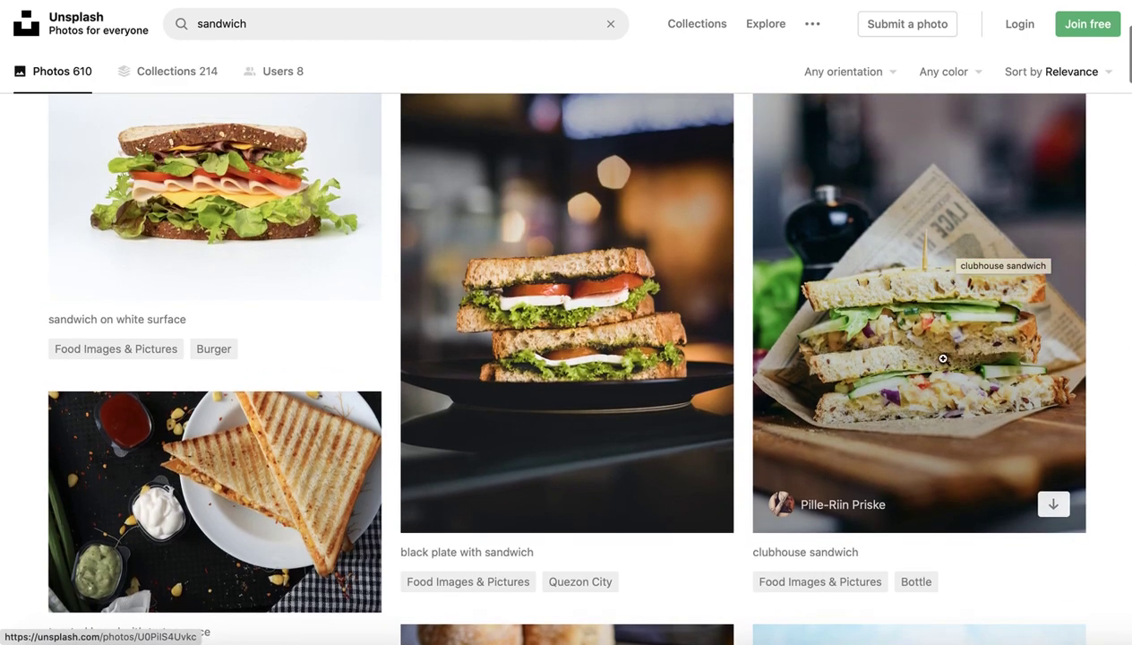
{"action": "scroll", "coordinate": [936, 356], "scroll_direction": "down", "scroll_amount": 1}
{"action": "scroll", "coordinate": [949, 413], "scroll_direction": "down", "scroll_amount": 10}
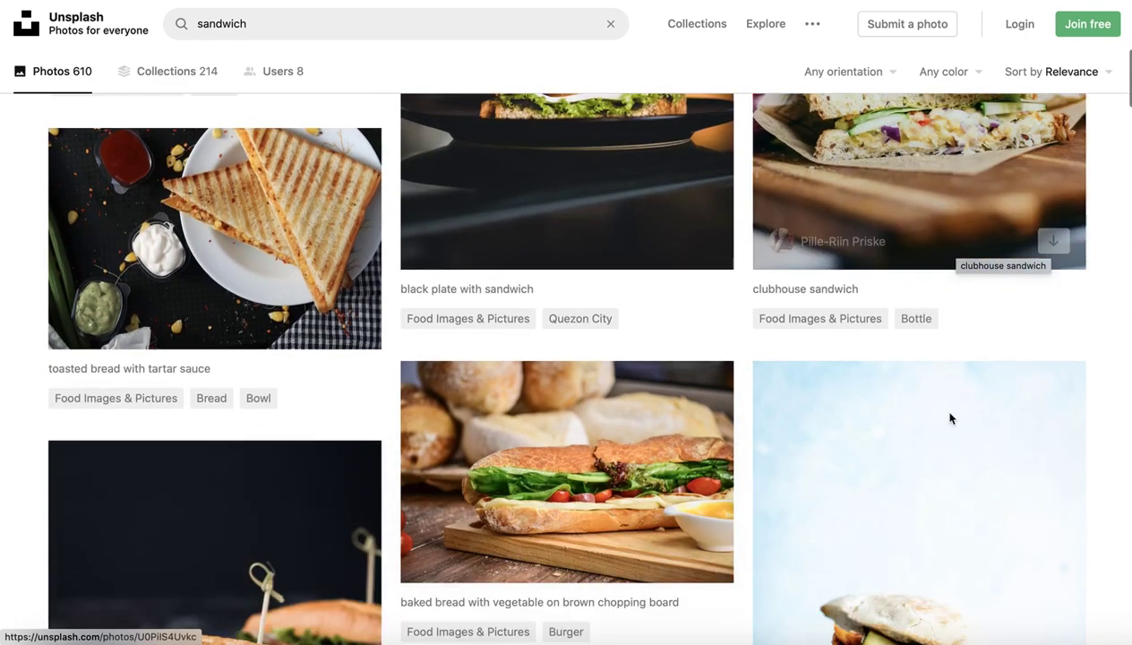
{"action": "scroll", "coordinate": [953, 509], "scroll_direction": "down", "scroll_amount": 2}
{"action": "scroll", "coordinate": [927, 361], "scroll_direction": "up", "scroll_amount": 2}
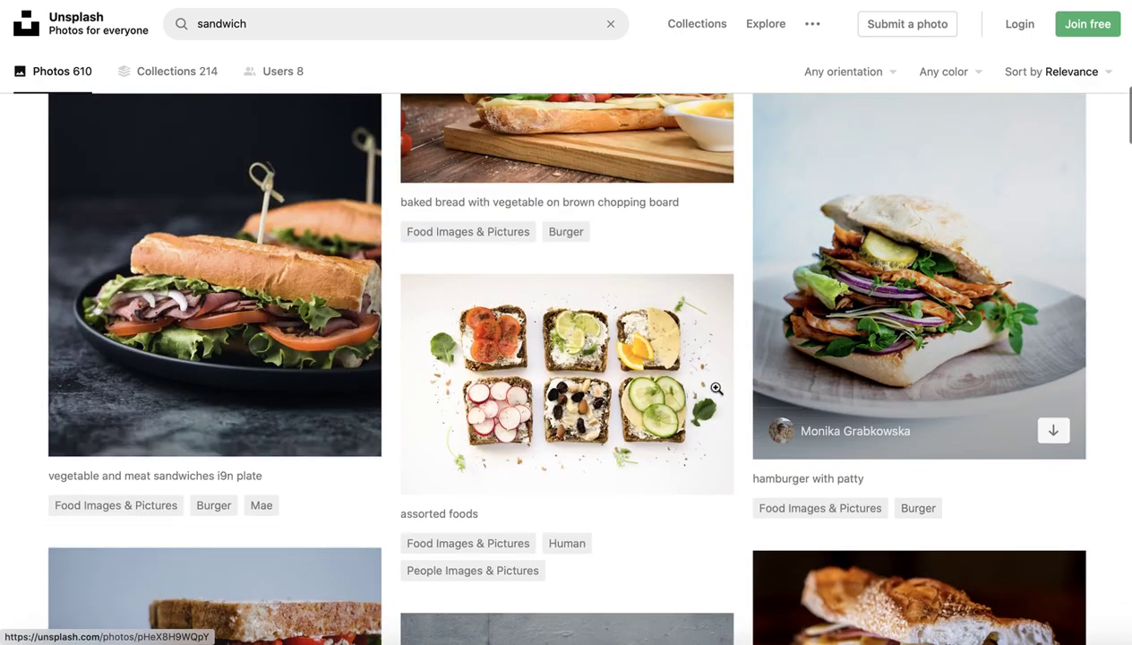
{"action": "scroll", "coordinate": [563, 395], "scroll_direction": "down", "scroll_amount": 2}
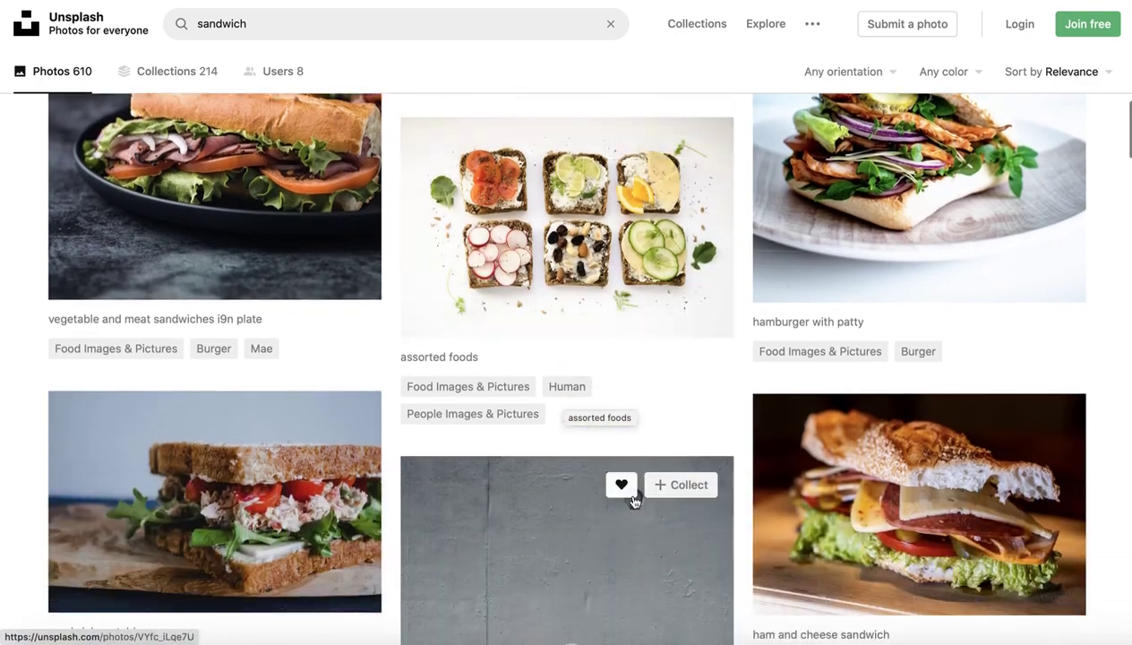
{"action": "scroll", "coordinate": [626, 522], "scroll_direction": "down", "scroll_amount": 5}
{"action": "scroll", "coordinate": [583, 552], "scroll_direction": "down", "scroll_amount": 5}
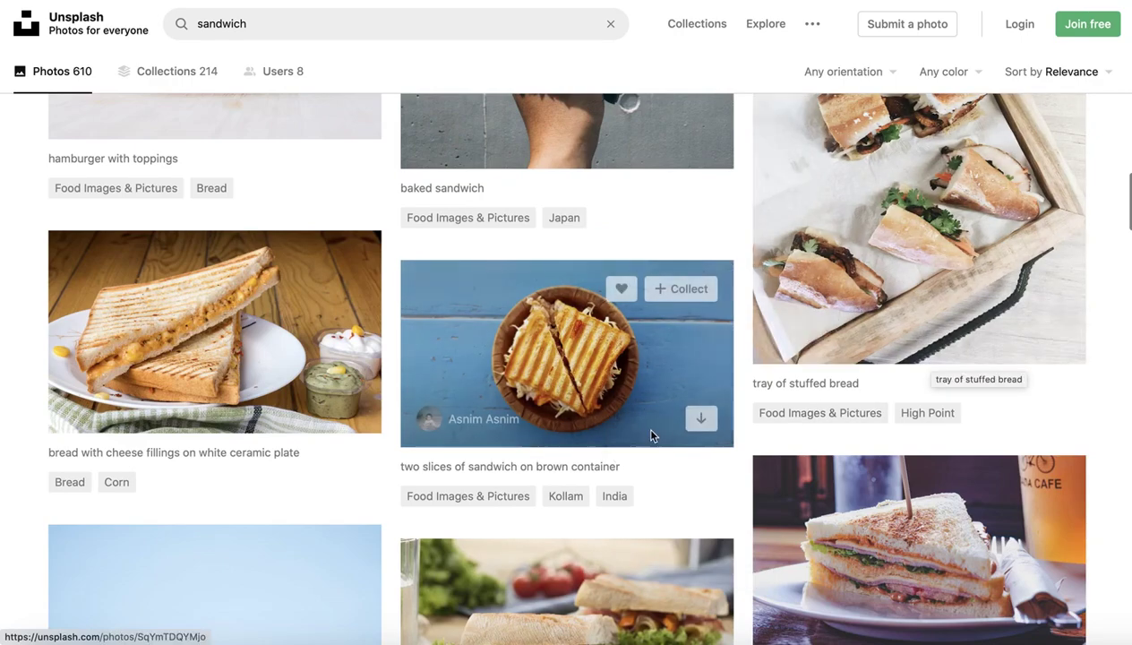
{"action": "scroll", "coordinate": [905, 235], "scroll_direction": "up", "scroll_amount": 1}
{"action": "scroll", "coordinate": [904, 236], "scroll_direction": "down", "scroll_amount": 2}
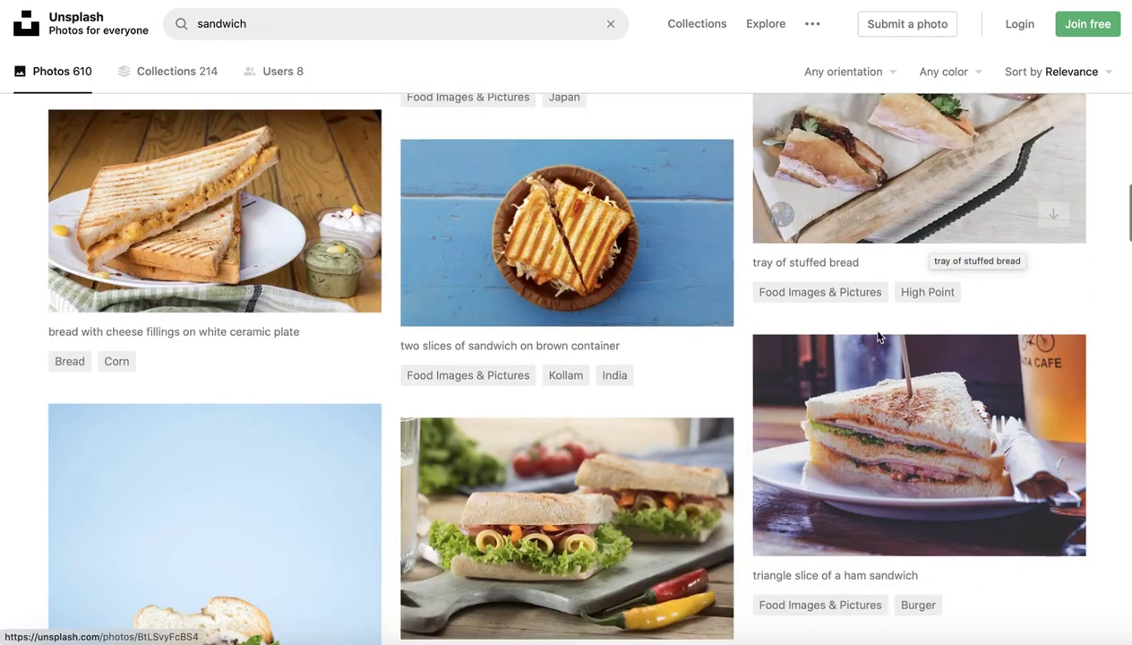
{"action": "scroll", "coordinate": [877, 397], "scroll_direction": "up", "scroll_amount": 2}
{"action": "scroll", "coordinate": [876, 351], "scroll_direction": "down", "scroll_amount": 10}
{"action": "scroll", "coordinate": [891, 450], "scroll_direction": "up", "scroll_amount": 15}
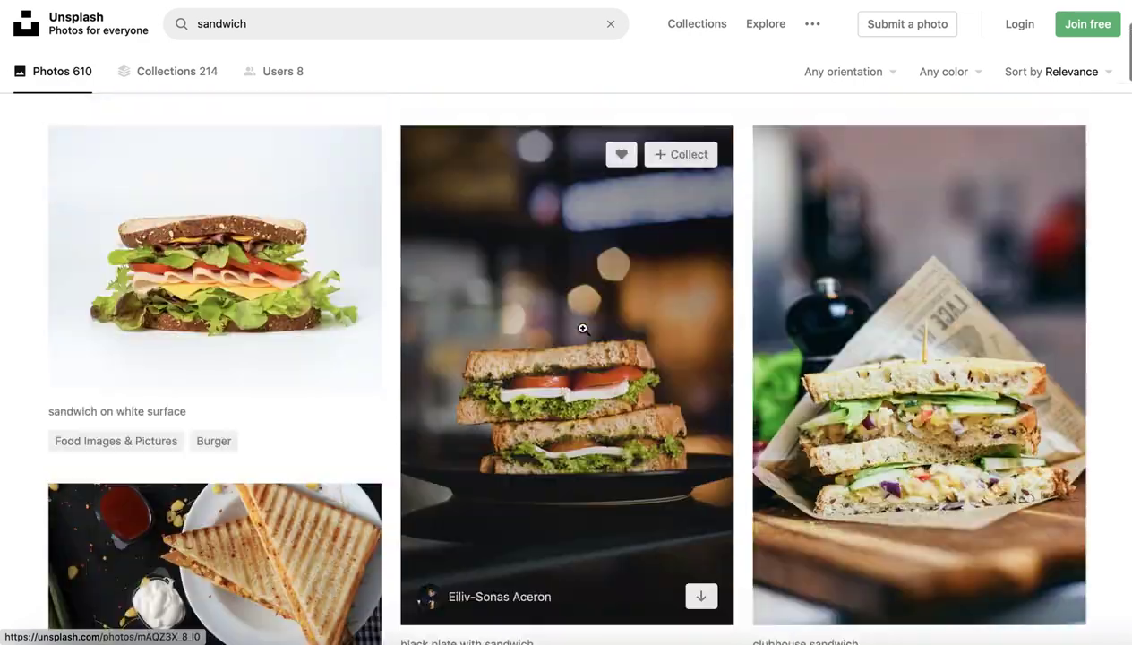
Replace the search term with cookie and view the roughly 1.9k cookie photos
{"action": "left_click", "coordinate": [269, 30]}
{"action": "double_click", "coordinate": [268, 30]}
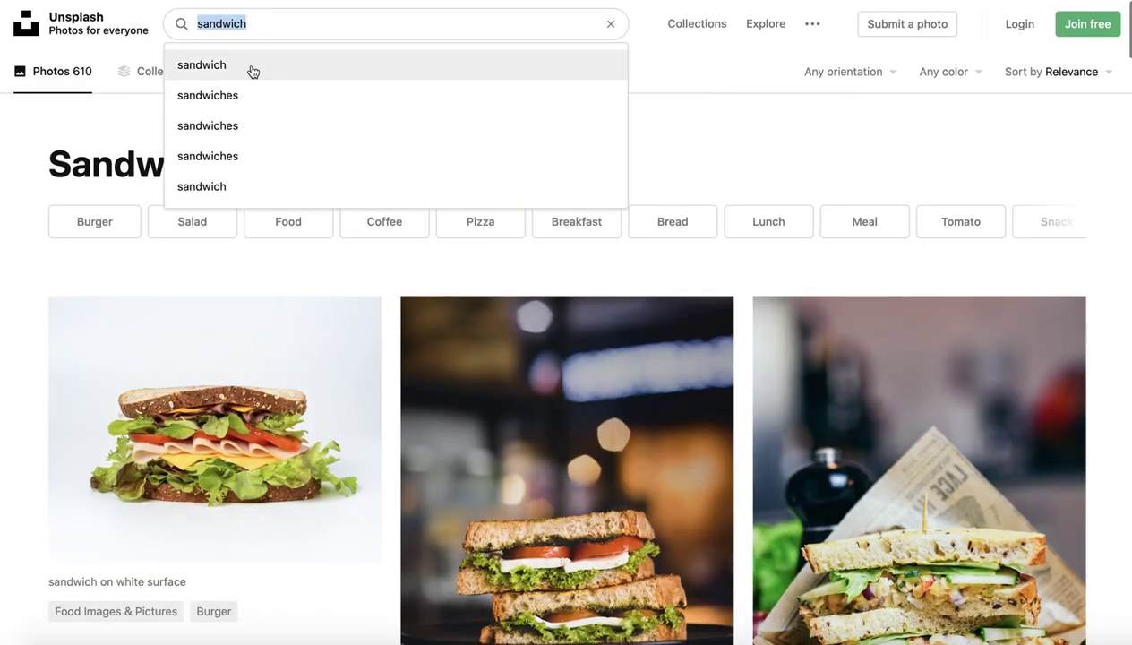
{"action": "type", "text": "cooko"}
{"action": "key", "text": "BackSpace"}
{"action": "type", "text": "ie"}
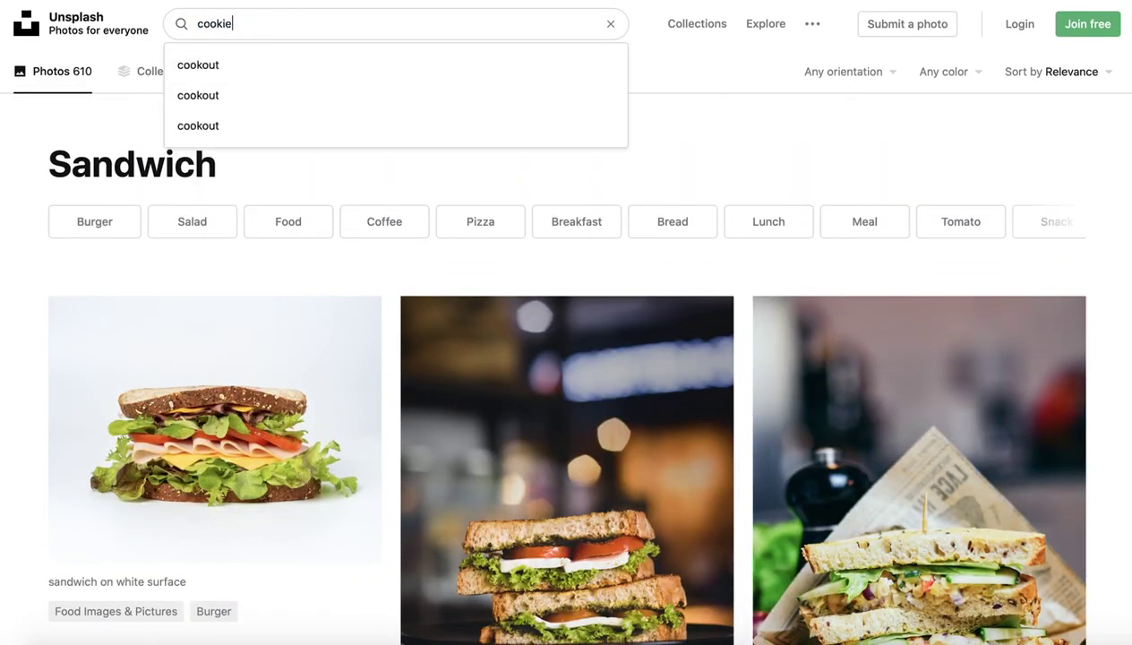
{"action": "key", "text": "Return"}
{"action": "scroll", "coordinate": [632, 416], "scroll_direction": "down", "scroll_amount": 3}
{"action": "scroll", "coordinate": [631, 417], "scroll_direction": "down", "scroll_amount": 2}
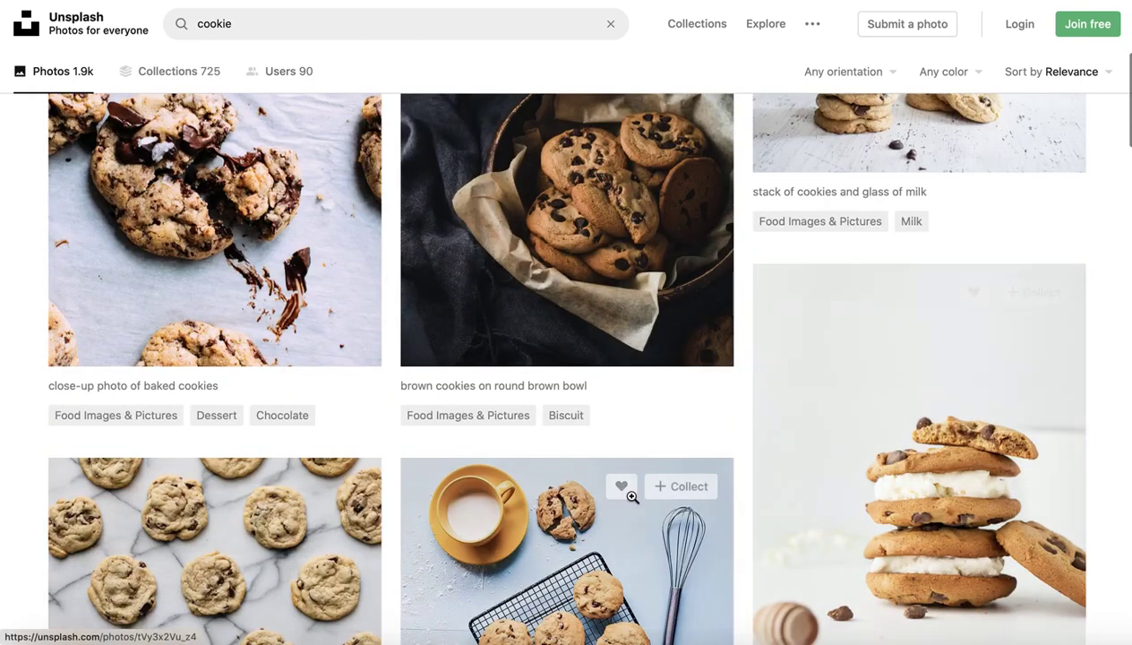
{"action": "scroll", "coordinate": [631, 417], "scroll_direction": "up", "scroll_amount": 3}
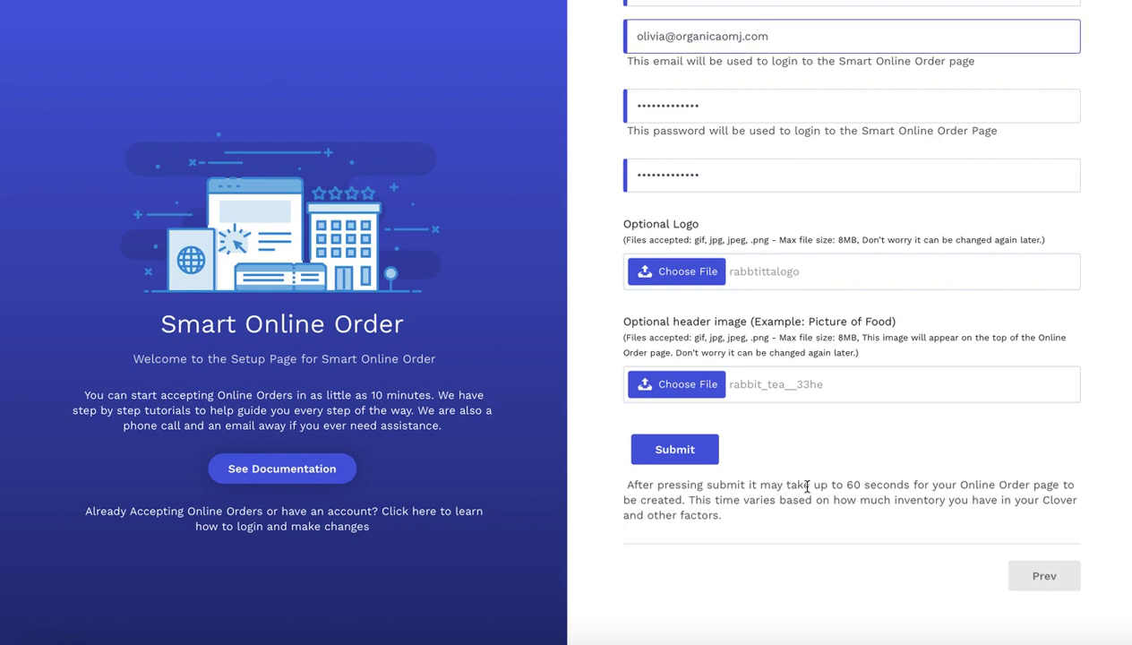
Review the page-creation note under the form, then submit the Smart Online Order setup
{"action": "left_click_drag", "start_coordinate": [788, 484], "coordinate": [965, 497]}
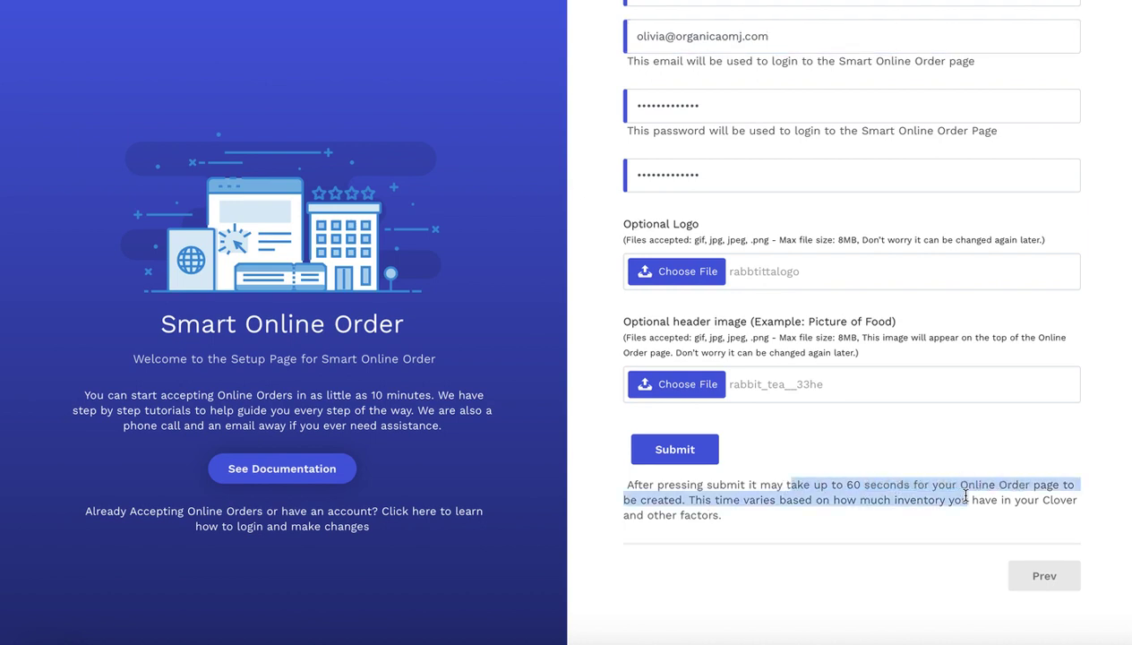
{"action": "left_click", "coordinate": [817, 500]}
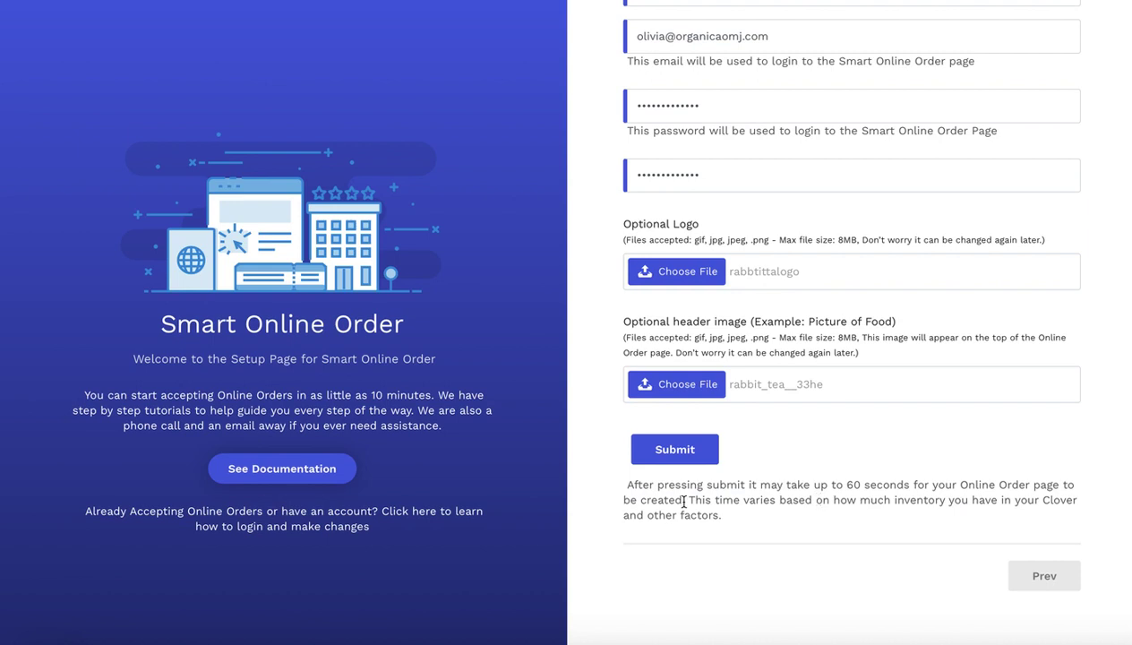
{"action": "left_click", "coordinate": [677, 452]}
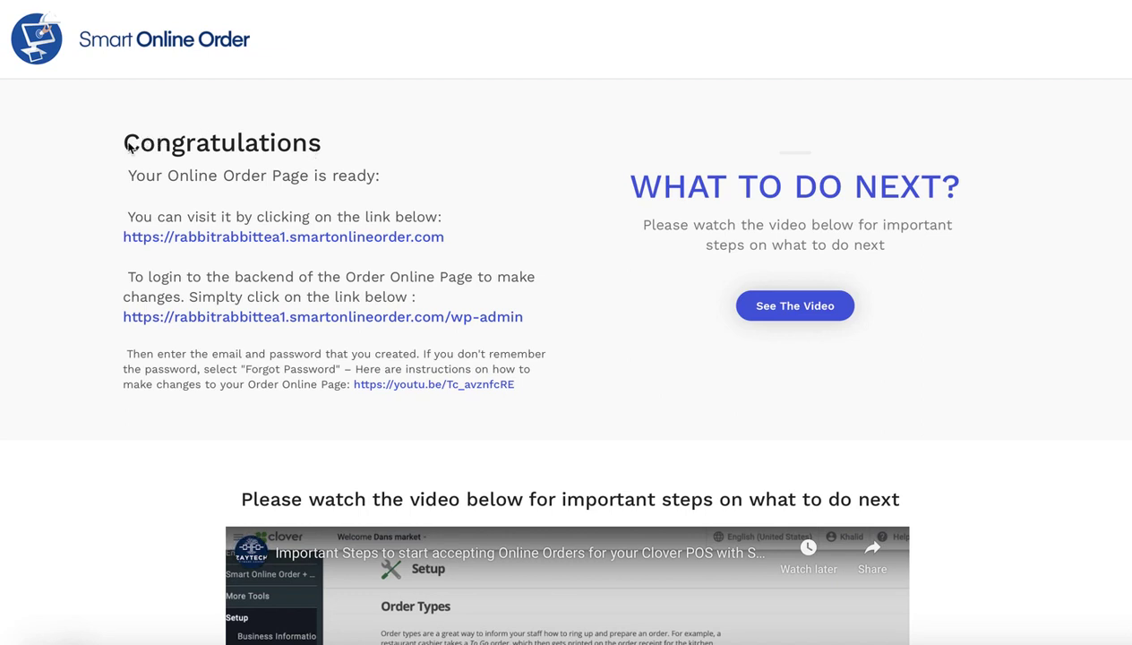
Read the Congratulations page and scroll down to the What To Do Next video and back
{"action": "left_click_drag", "start_coordinate": [127, 142], "coordinate": [311, 141]}
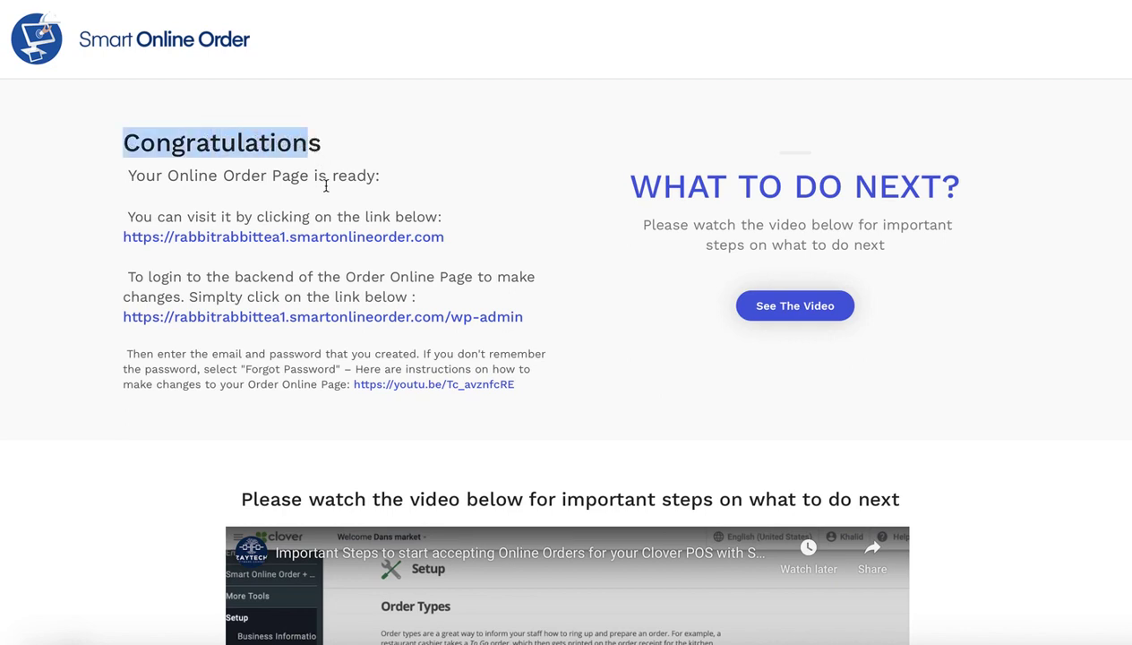
{"action": "scroll", "coordinate": [282, 235], "scroll_direction": "down", "scroll_amount": 1}
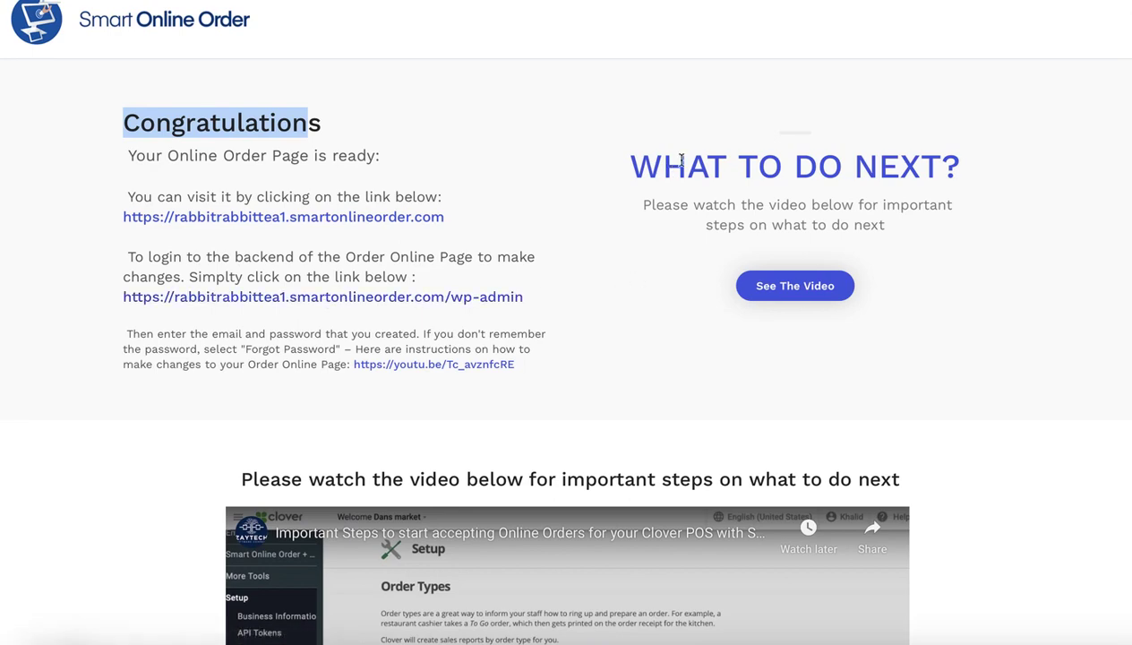
{"action": "scroll", "coordinate": [688, 269], "scroll_direction": "down", "scroll_amount": 5}
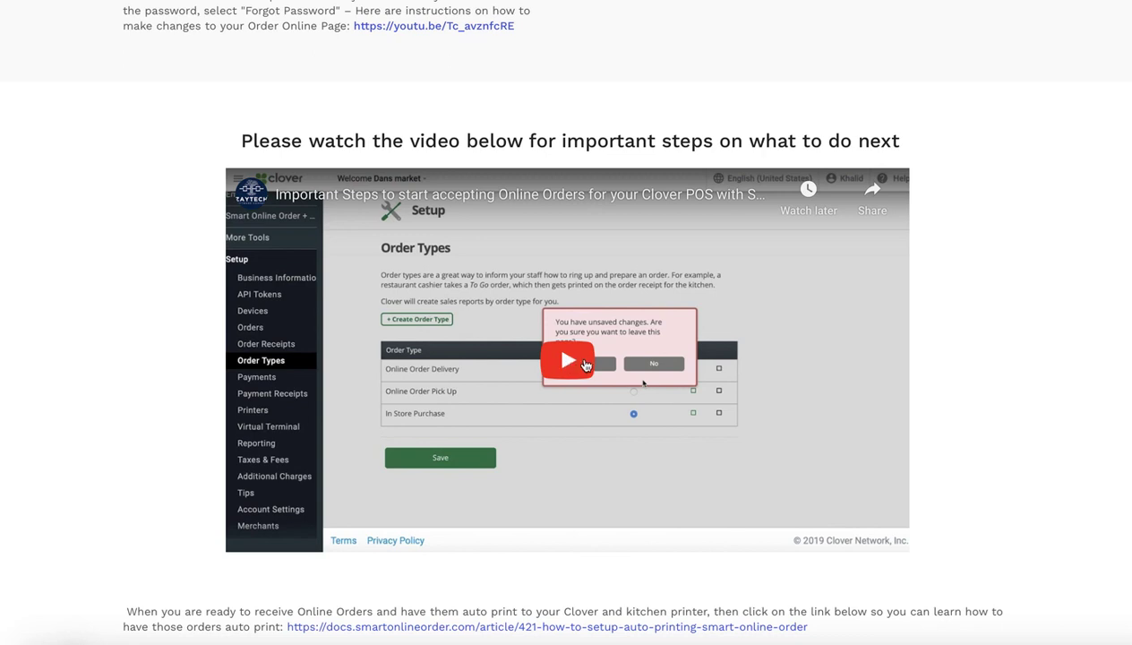
{"action": "scroll", "coordinate": [583, 365], "scroll_direction": "up", "scroll_amount": 4}
{"action": "scroll", "coordinate": [587, 337], "scroll_direction": "up", "scroll_amount": 1}
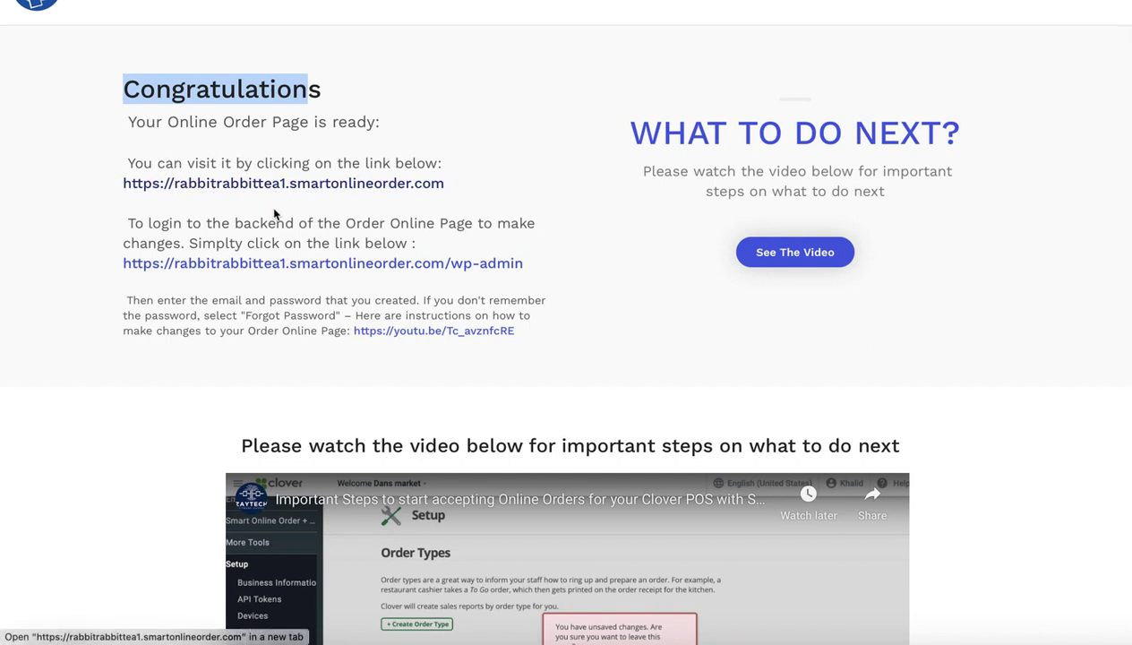
Open rabbitrabbittea1.smartonlineorder.com, browse its Premium Pure Tea menu, then return to the confirmation page
{"action": "left_click", "coordinate": [356, 185]}
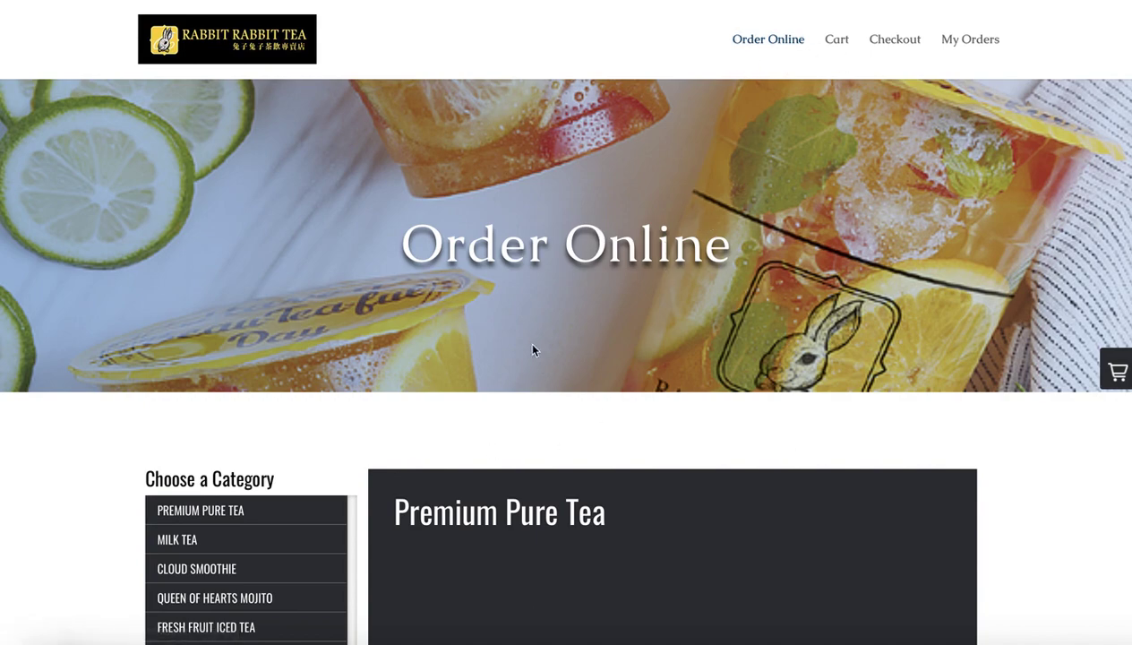
{"action": "scroll", "coordinate": [500, 404], "scroll_direction": "down", "scroll_amount": 3}
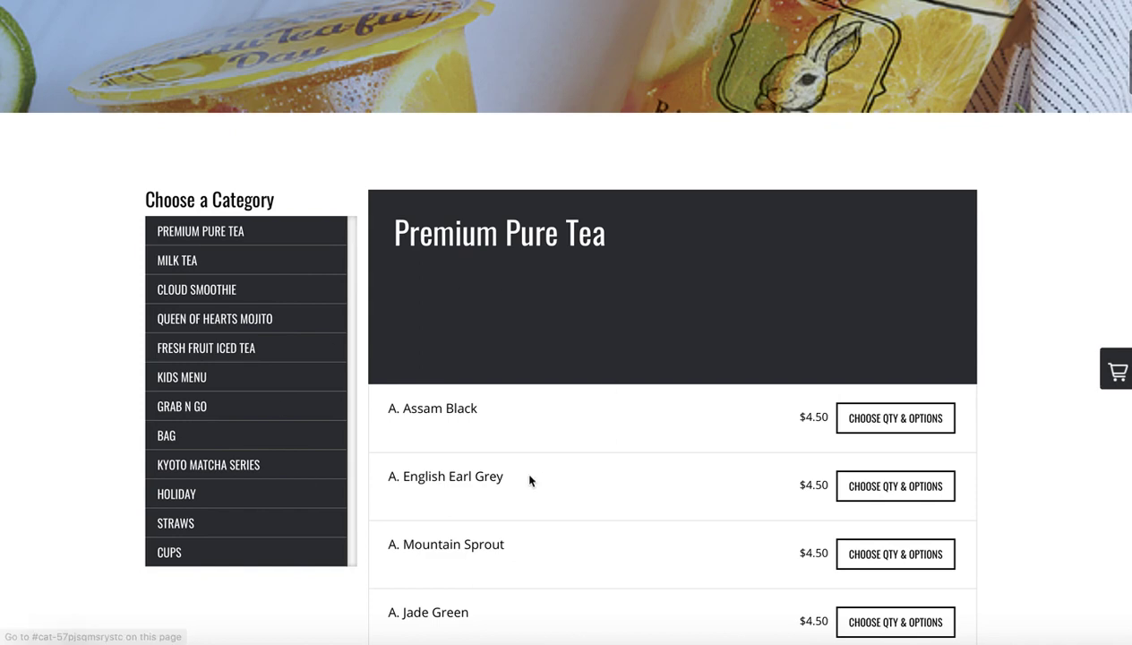
{"action": "scroll", "coordinate": [528, 475], "scroll_direction": "down", "scroll_amount": 4}
{"action": "scroll", "coordinate": [550, 270], "scroll_direction": "up", "scroll_amount": 3}
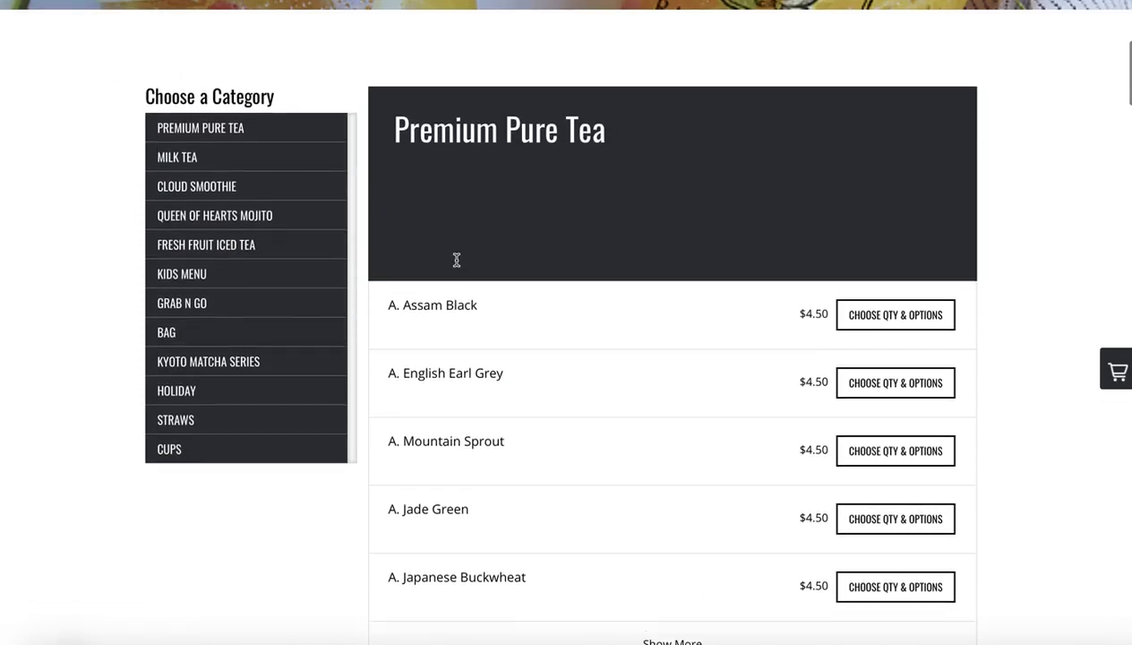
{"action": "scroll", "coordinate": [456, 265], "scroll_direction": "up", "scroll_amount": 5}
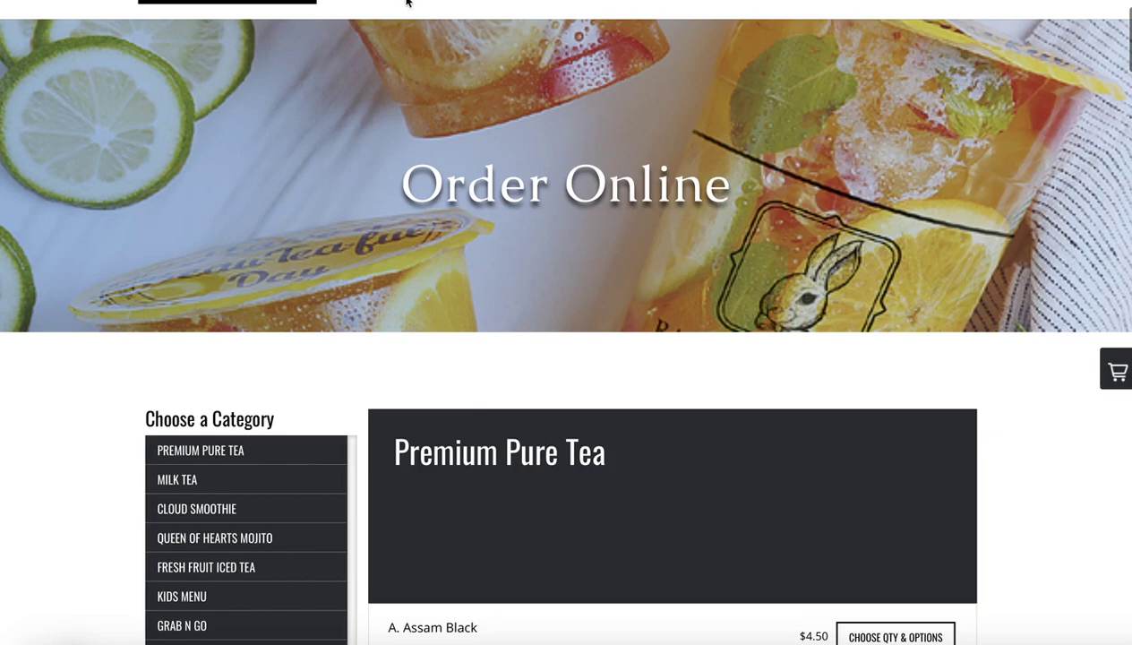
{"action": "left_click", "coordinate": [407, 2]}
{"action": "scroll", "coordinate": [570, 431], "scroll_direction": "down", "scroll_amount": 3}
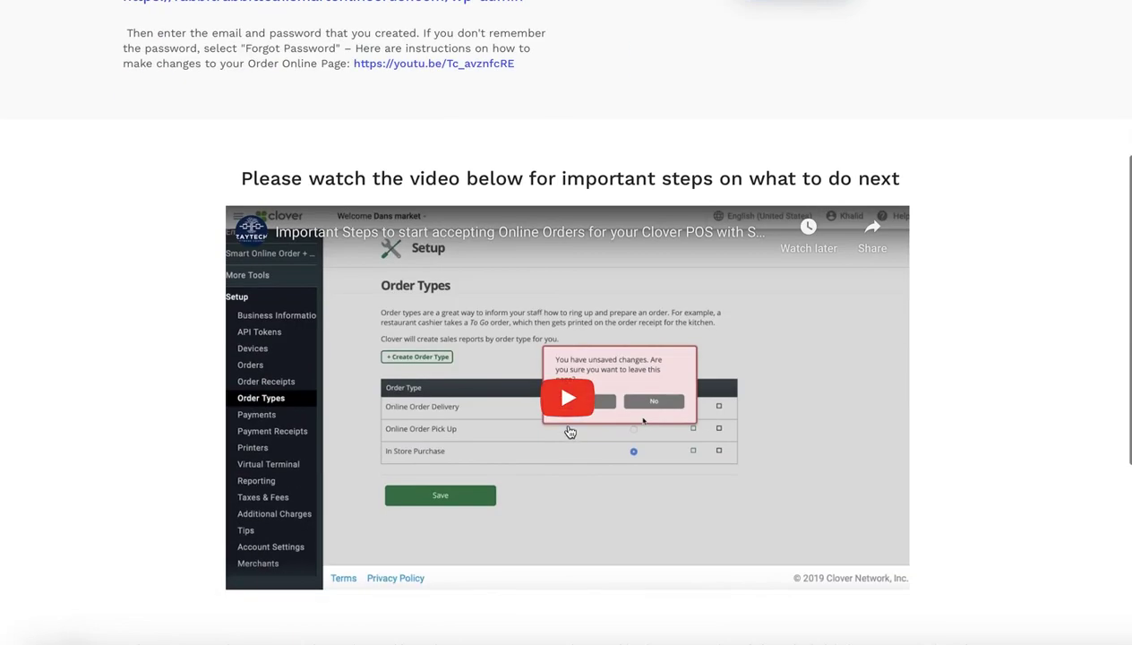